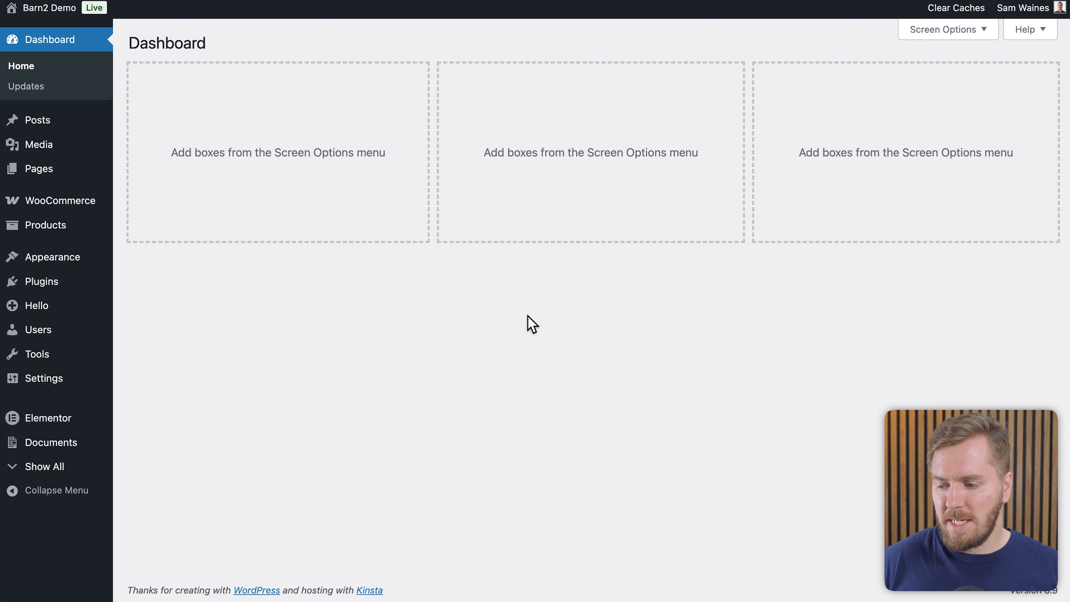
# Step: Open the product categories page and look over the form for adding a category
pyautogui.moveTo(64, 226)
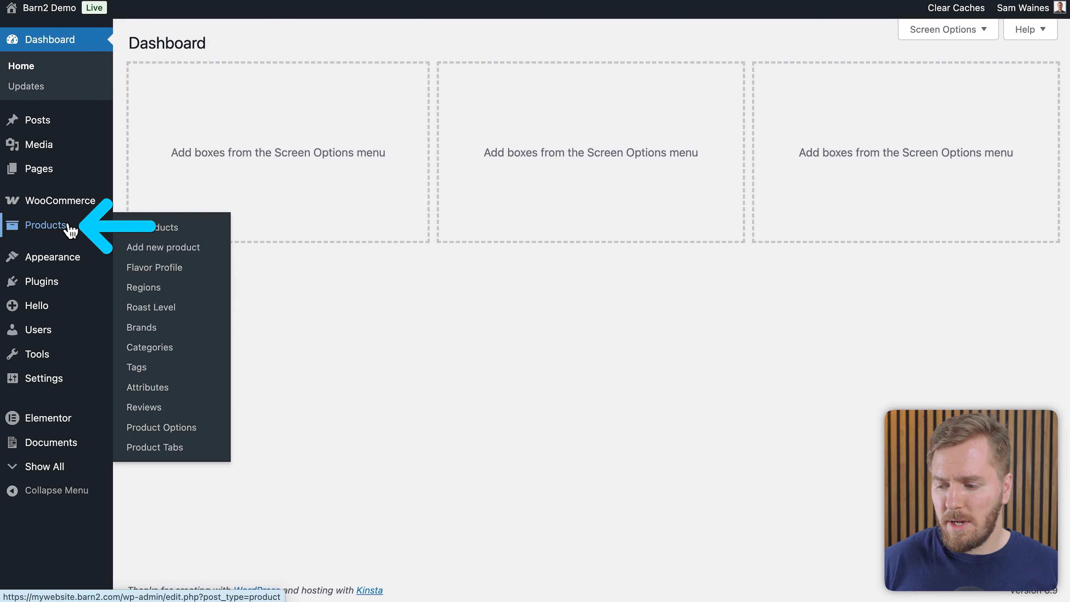
pyautogui.click(156, 357)
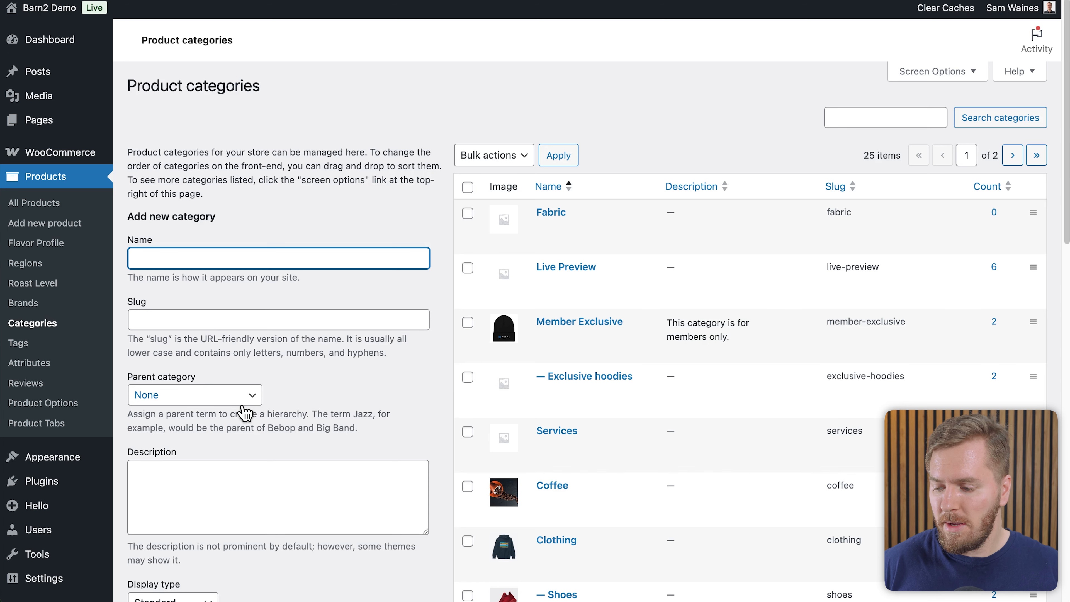
pyautogui.scroll(-2, 228, 384)
pyautogui.scroll(-5, 201, 394)
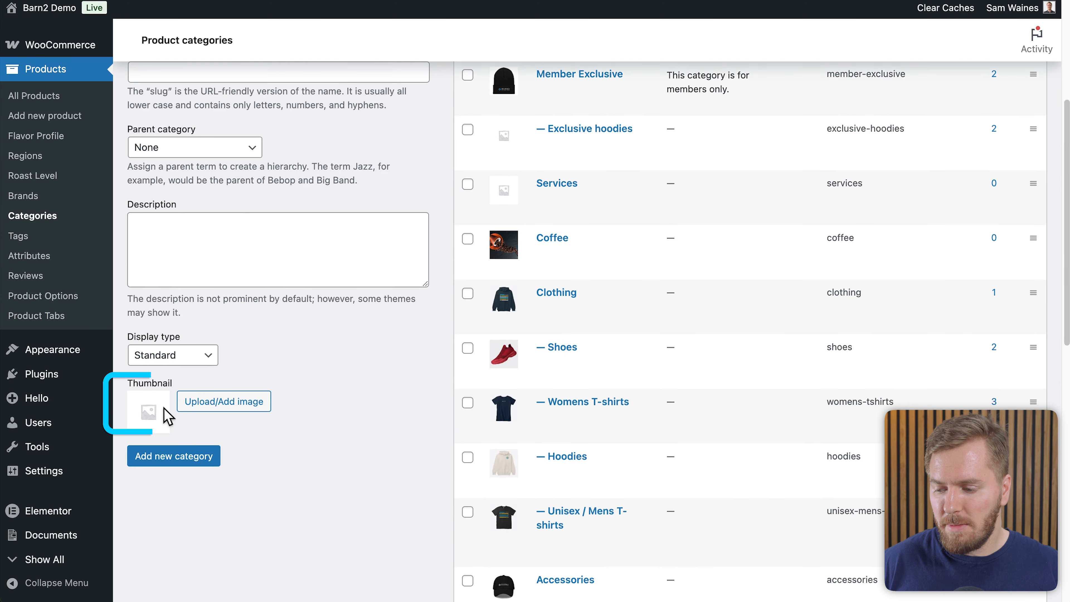
pyautogui.click(184, 457)
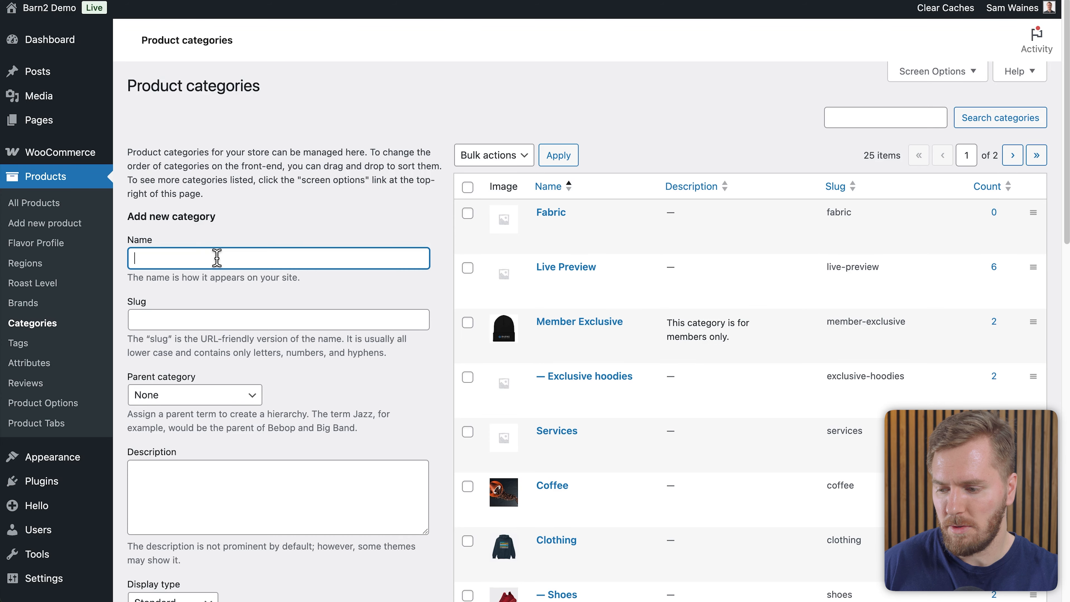
# Step: Name the new product category "Running shoes" and set its slug to "running-shoes"
pyautogui.write('Ru')
pyautogui.write('nning shoes')
pyautogui.press('Tab')
pyautogui.write('running-shoes')
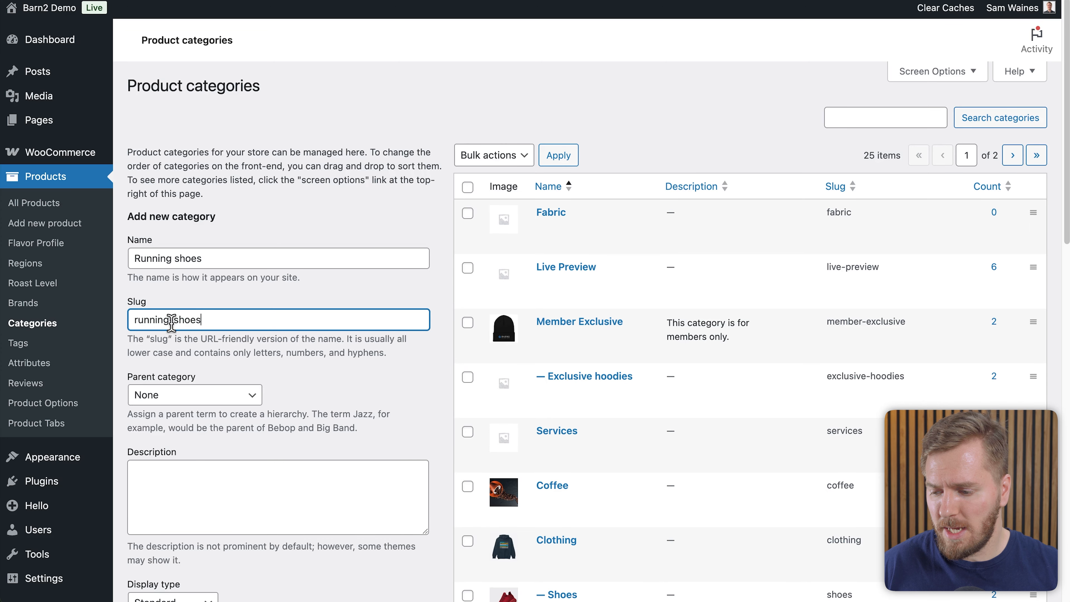
# Step: Set Shoes as the parent category of the new Running shoes category
pyautogui.scroll(-4, 267, 334)
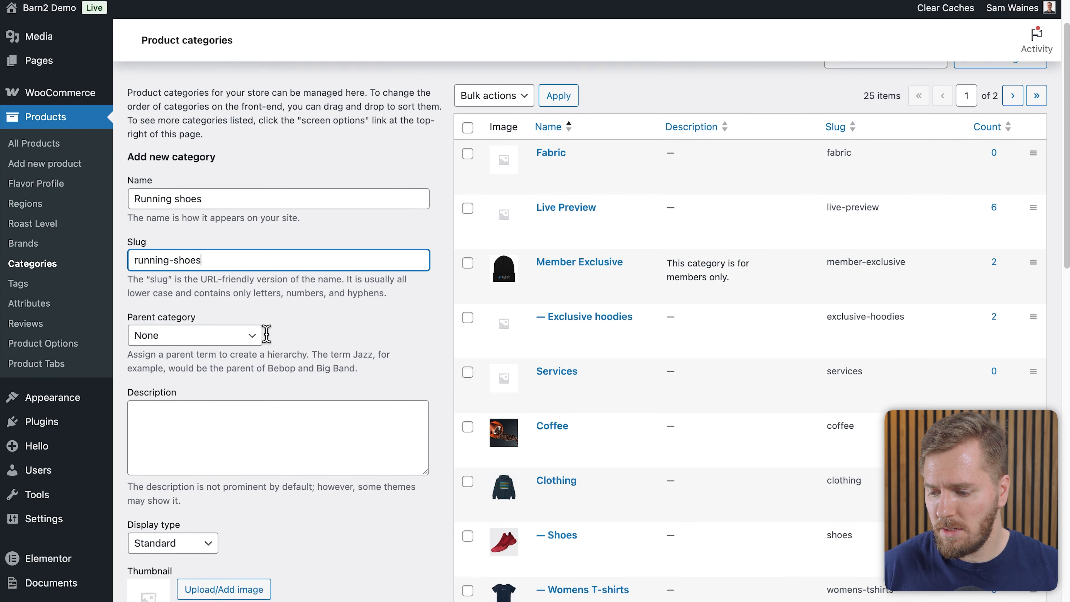
pyautogui.click(249, 241)
pyautogui.click(186, 370)
pyautogui.scroll(-3, 257, 316)
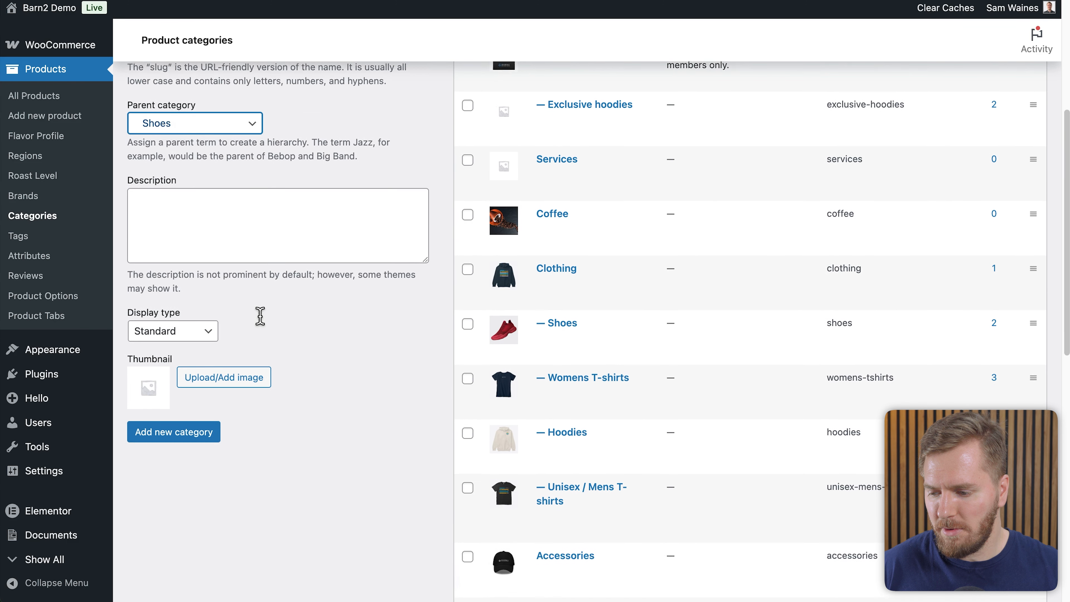
# Step: Assign the green shoe image as the thumbnail and add the Running shoes category
pyautogui.click(202, 359)
pyautogui.click(763, 203)
pyautogui.press('Escape')
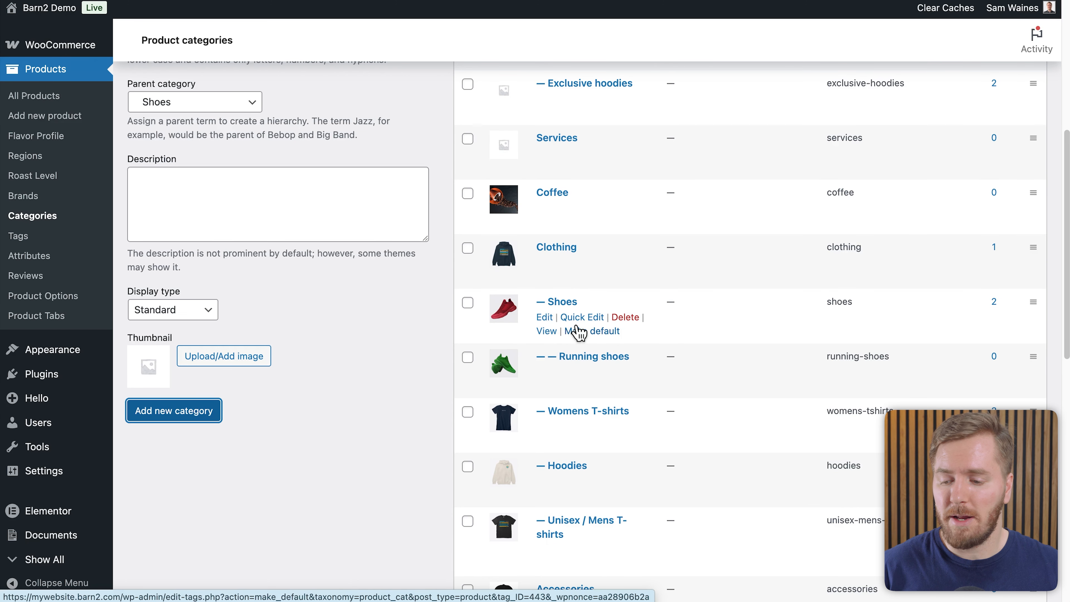
# Step: Edit the Shoes category with Clothing as its parent, save it, and return to the category list
pyautogui.click(545, 319)
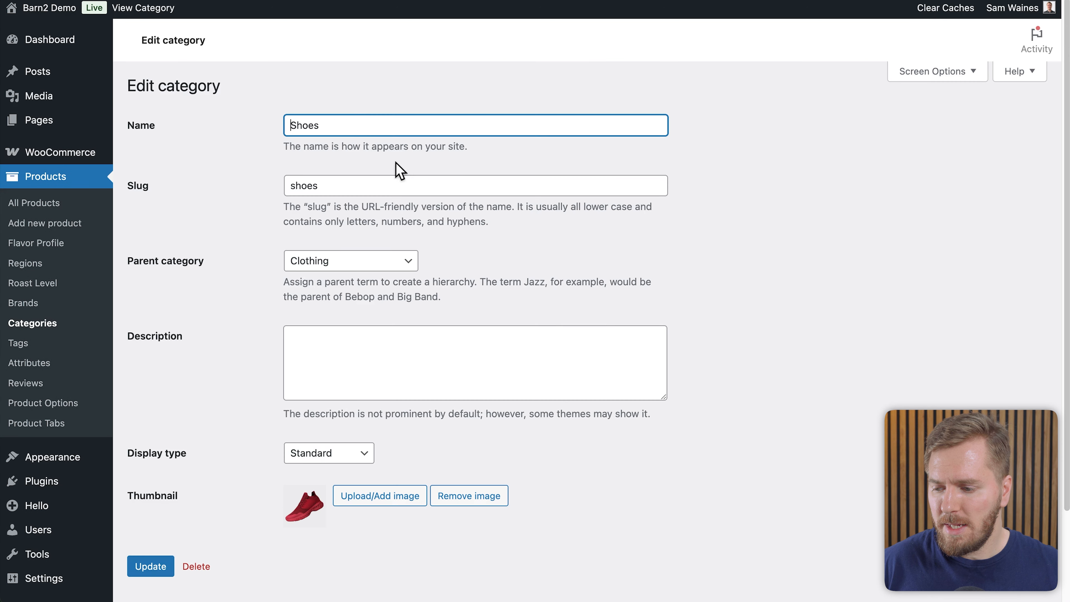
pyautogui.scroll(-3, 433, 295)
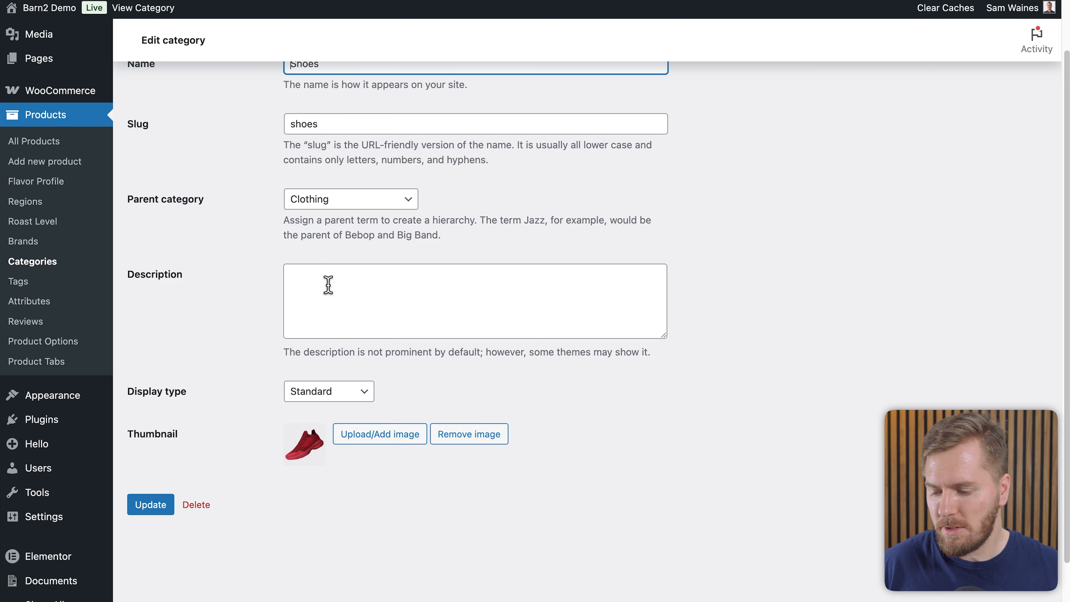
pyautogui.click(378, 203)
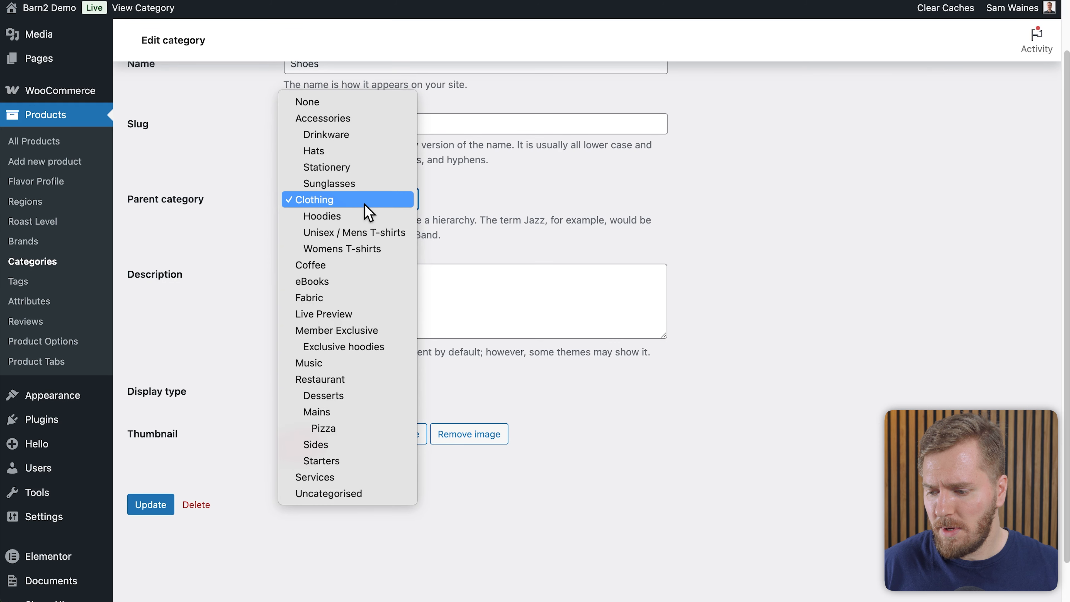
pyautogui.click(369, 203)
pyautogui.click(249, 272)
pyautogui.click(151, 505)
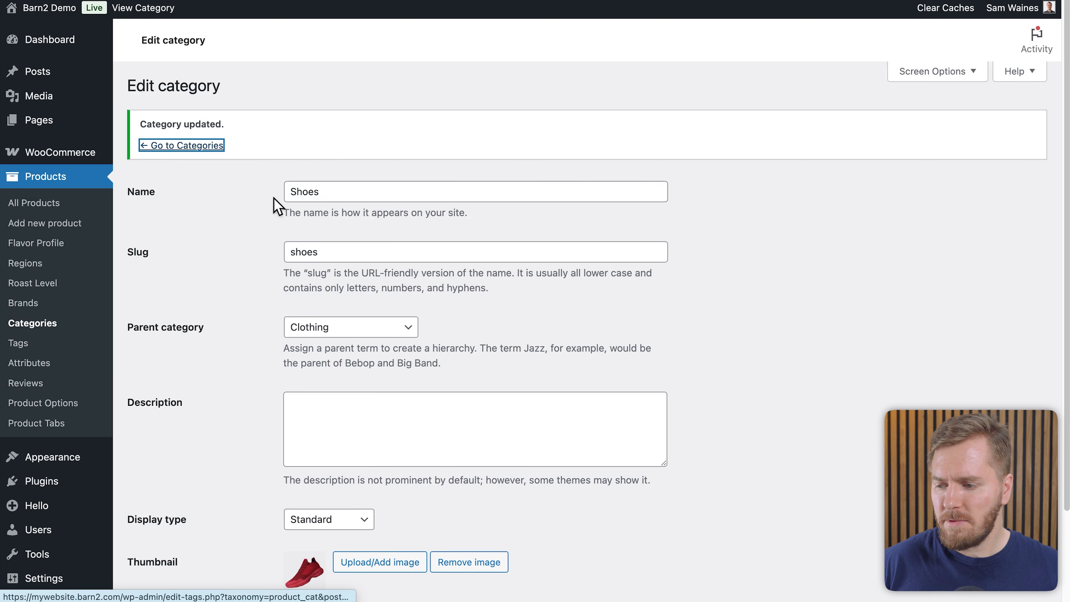
pyautogui.scroll(-5, 759, 246)
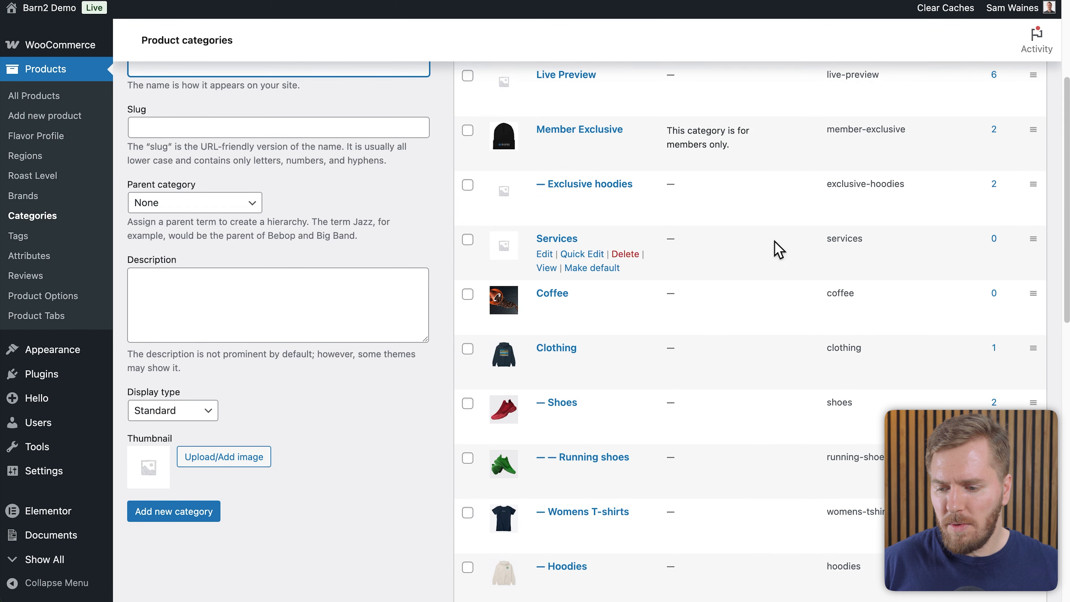
pyautogui.scroll(-2, 586, 330)
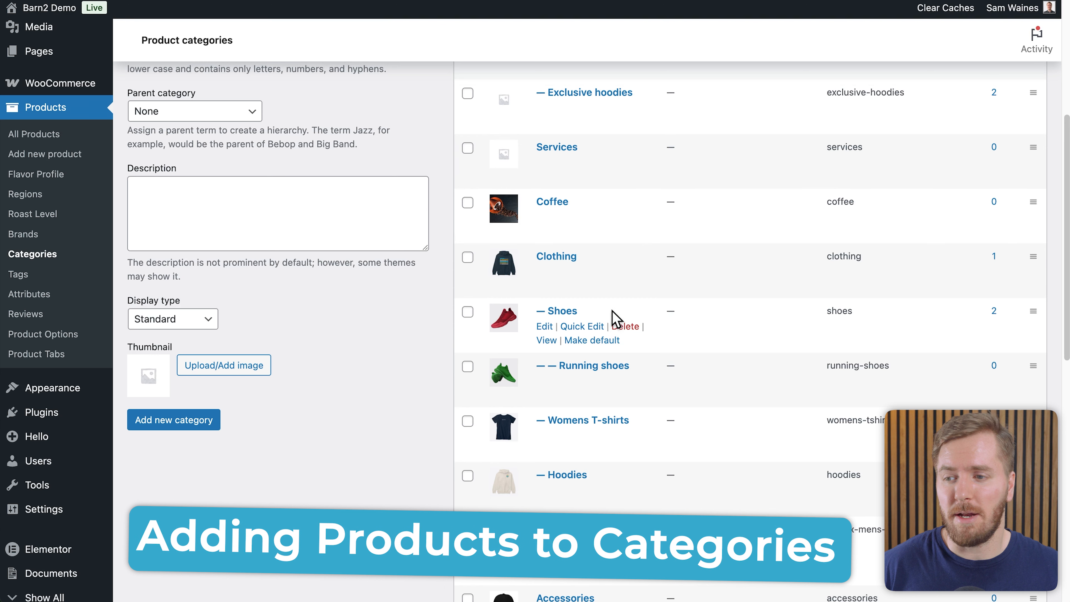
# Step: Open the list of all products and filter it by the Uncategorised category
pyautogui.click(26, 139)
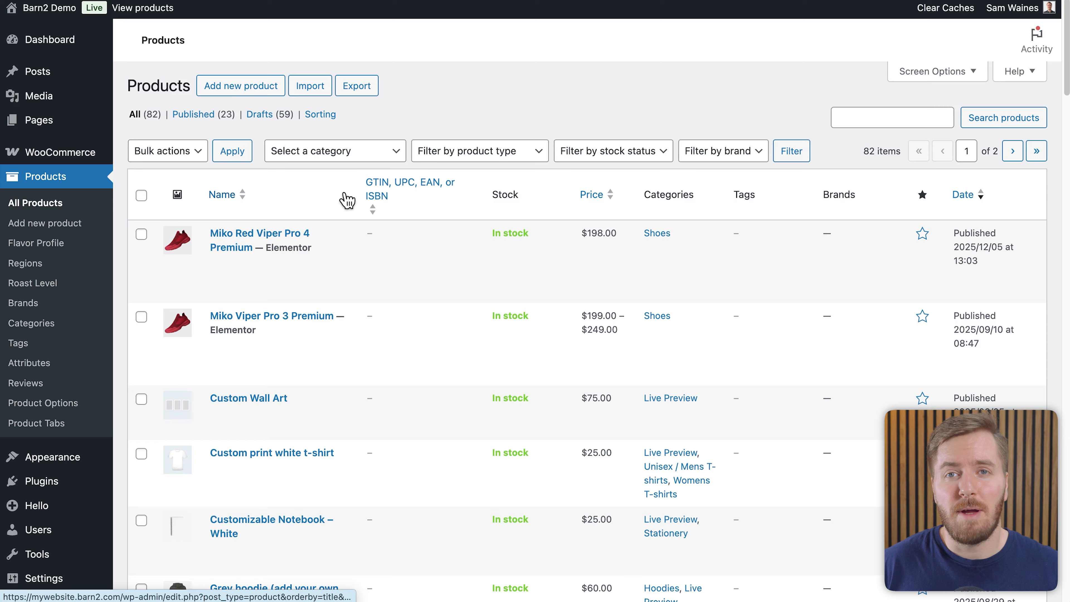
pyautogui.click(330, 151)
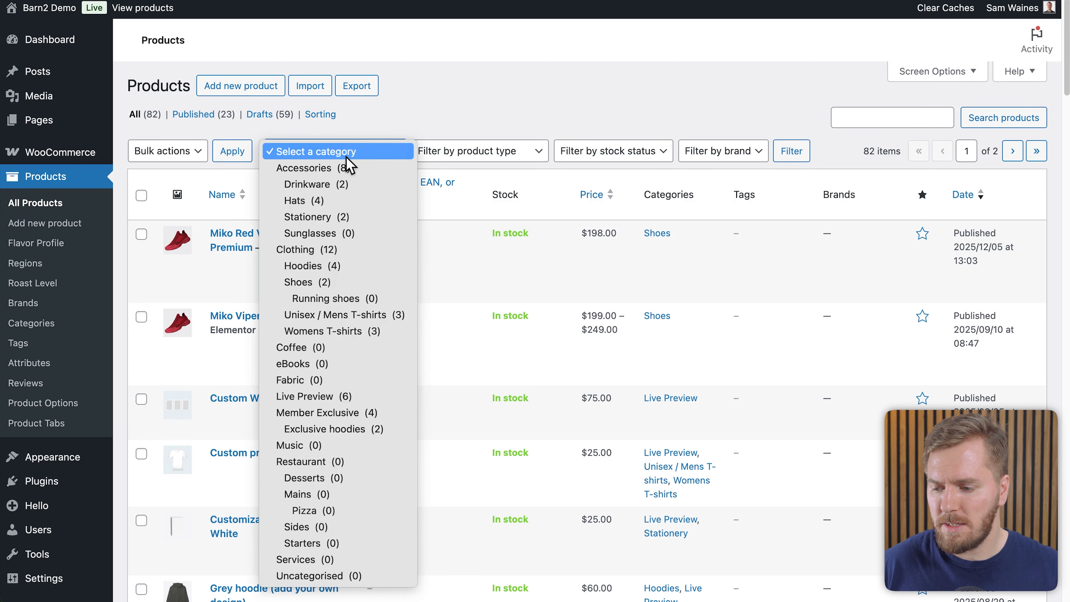
pyautogui.click(341, 576)
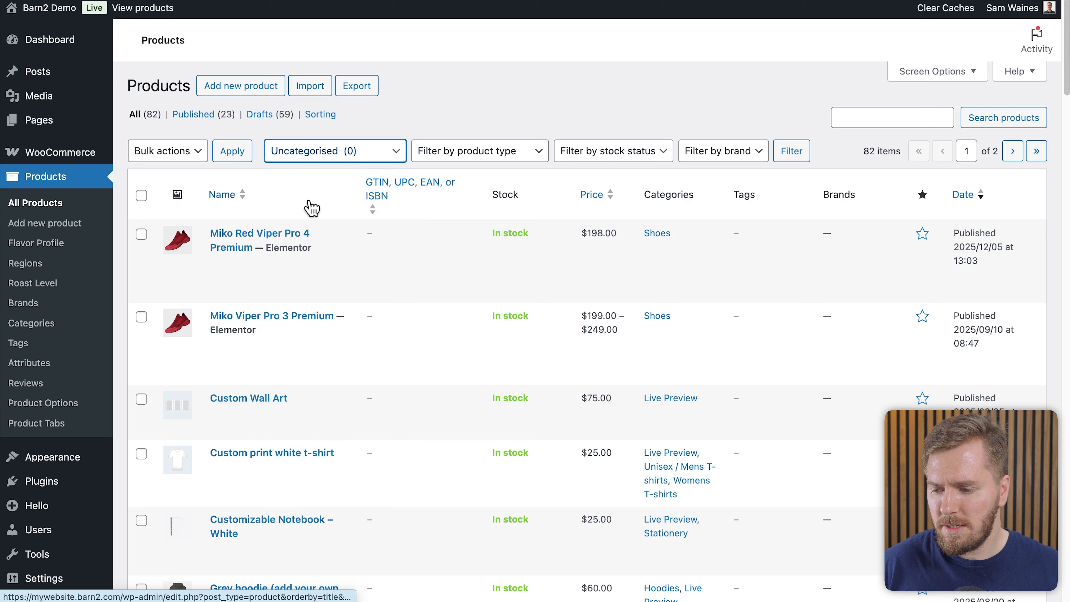
pyautogui.click(791, 151)
# Step: Select Hoodie with Zipper (Copy) and Hoodie with Zipper Customer Specific, and open them for bulk editing
pyautogui.scroll(-2, 598, 285)
pyautogui.scroll(-8, 598, 286)
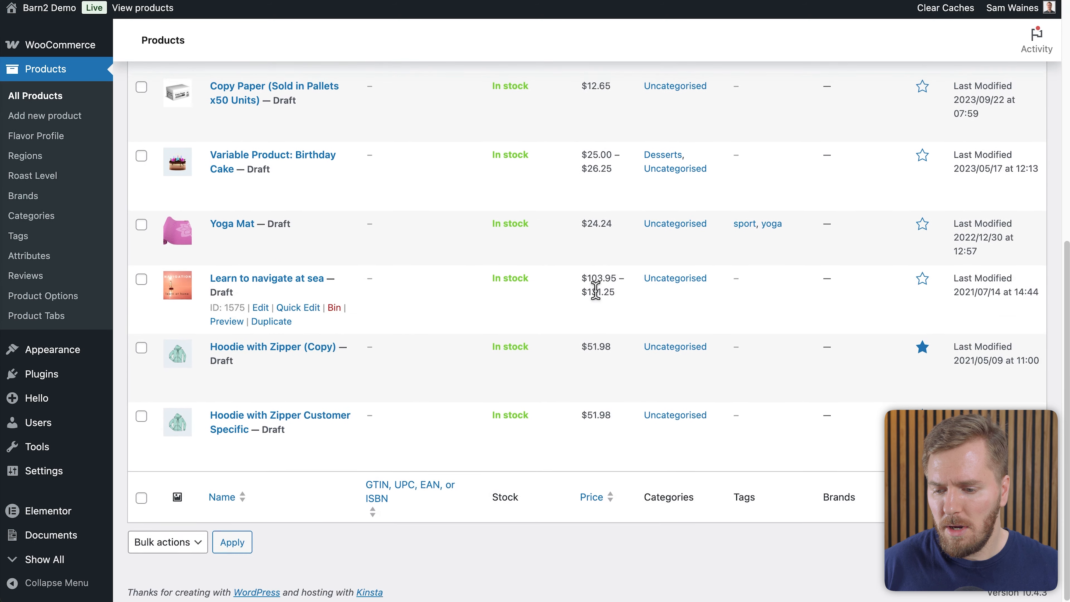
pyautogui.scroll(1, 595, 289)
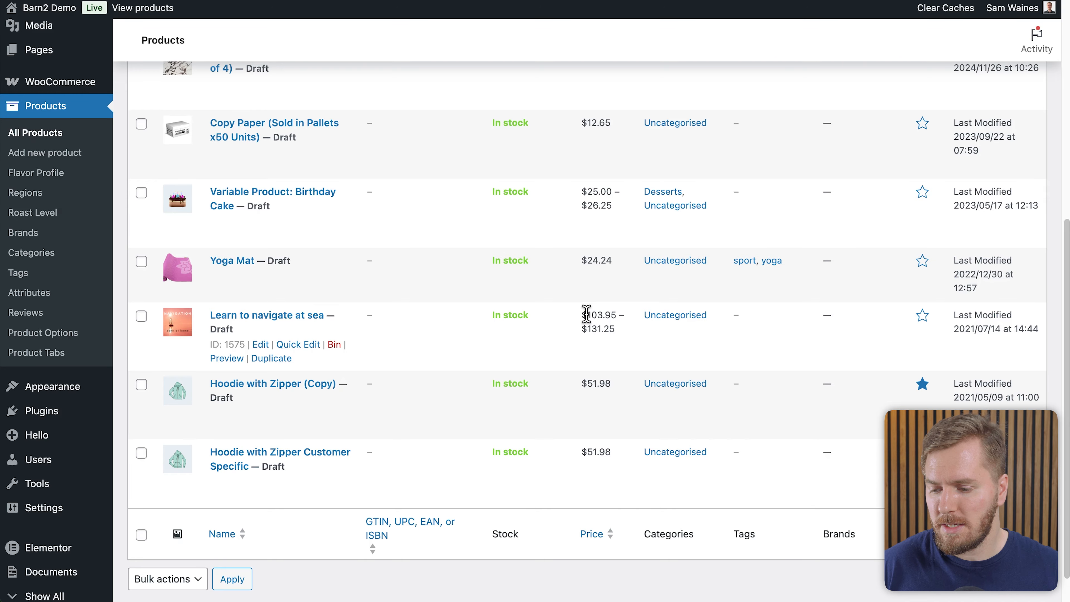
pyautogui.scroll(-1, 500, 312)
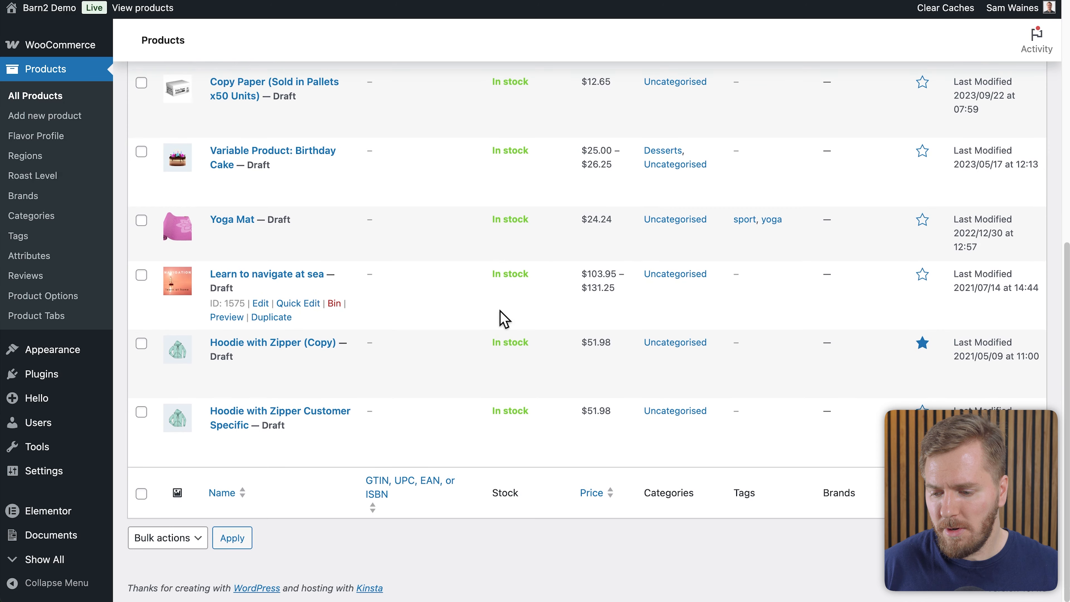
pyautogui.click(143, 415)
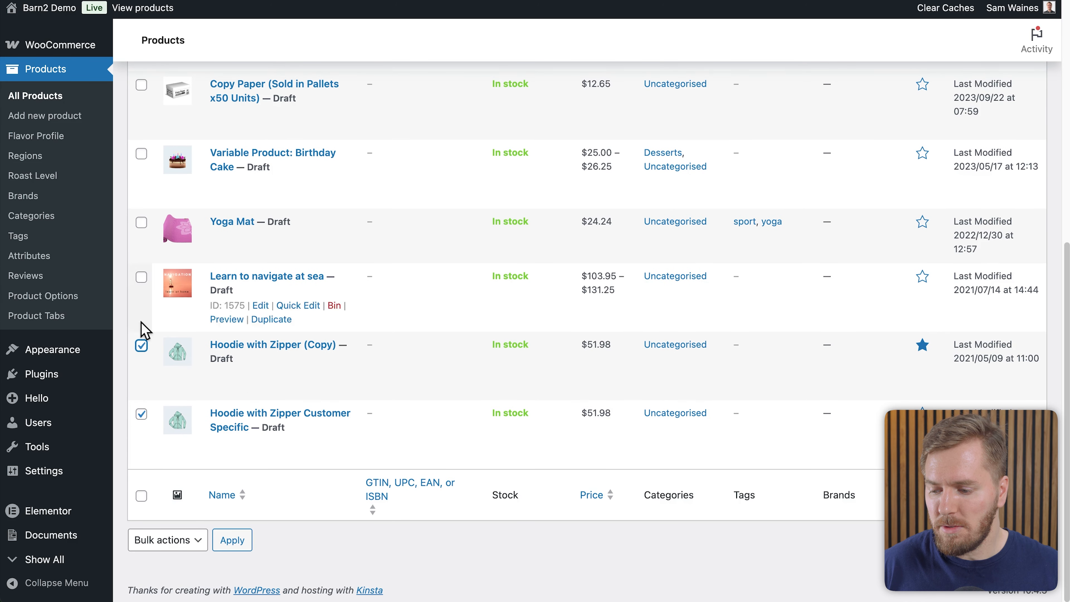
pyautogui.click(142, 346)
pyautogui.scroll(10, 363, 382)
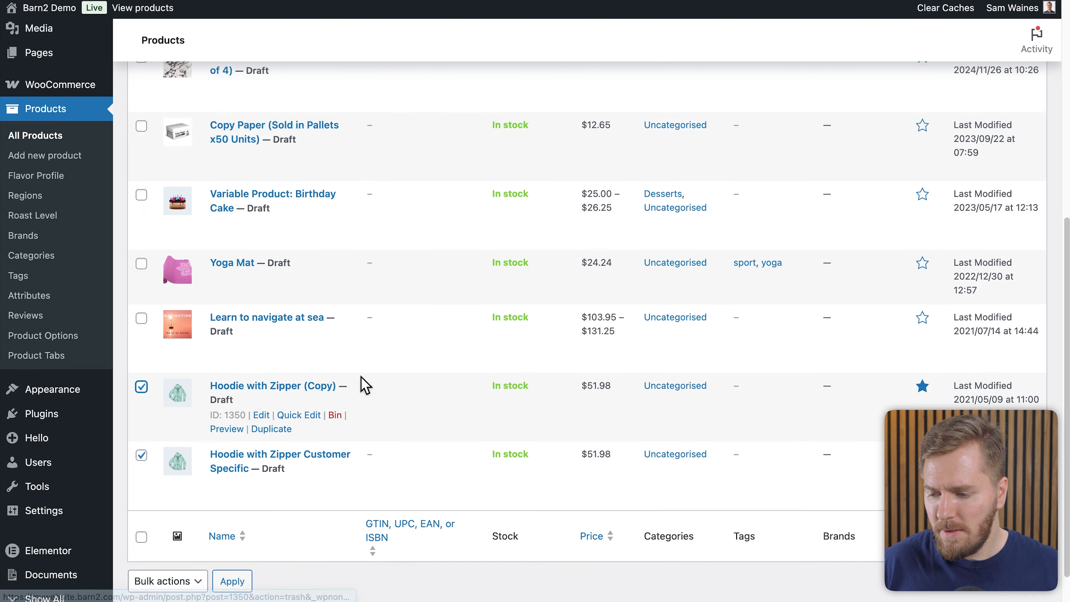
pyautogui.click(196, 161)
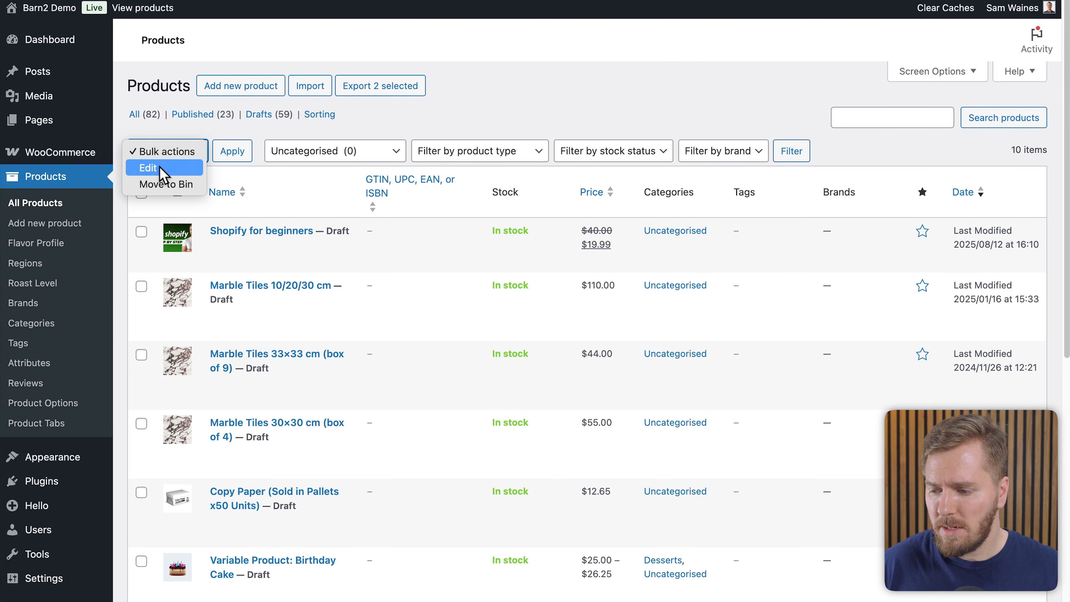
pyautogui.click(177, 165)
pyautogui.click(232, 151)
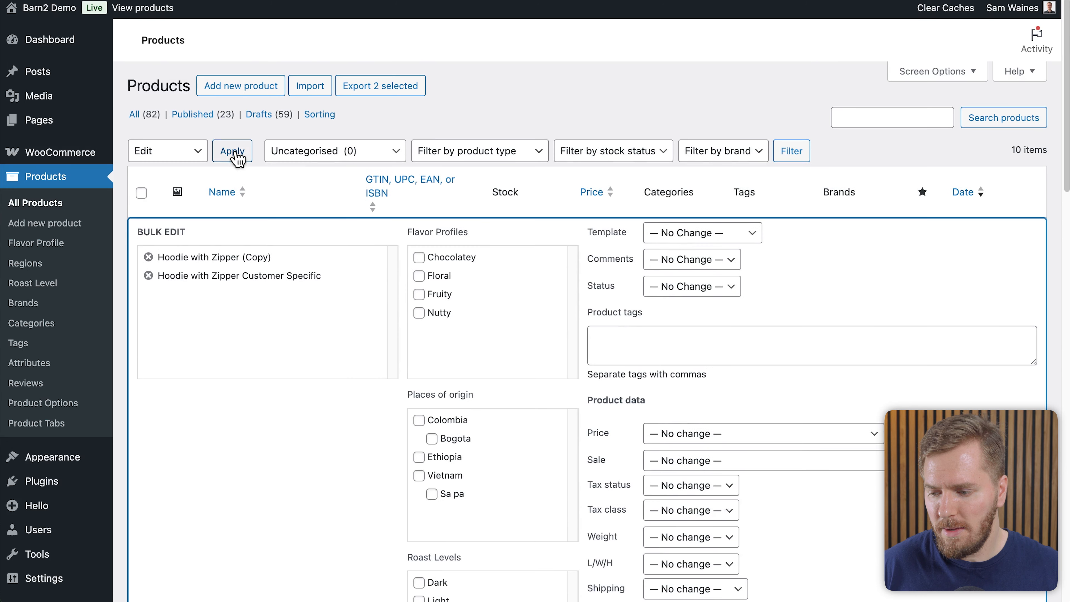
# Step: Assign the Hoodies product category to both selected products in the bulk edit and update them
pyautogui.scroll(-1, 518, 349)
pyautogui.scroll(-3, 523, 320)
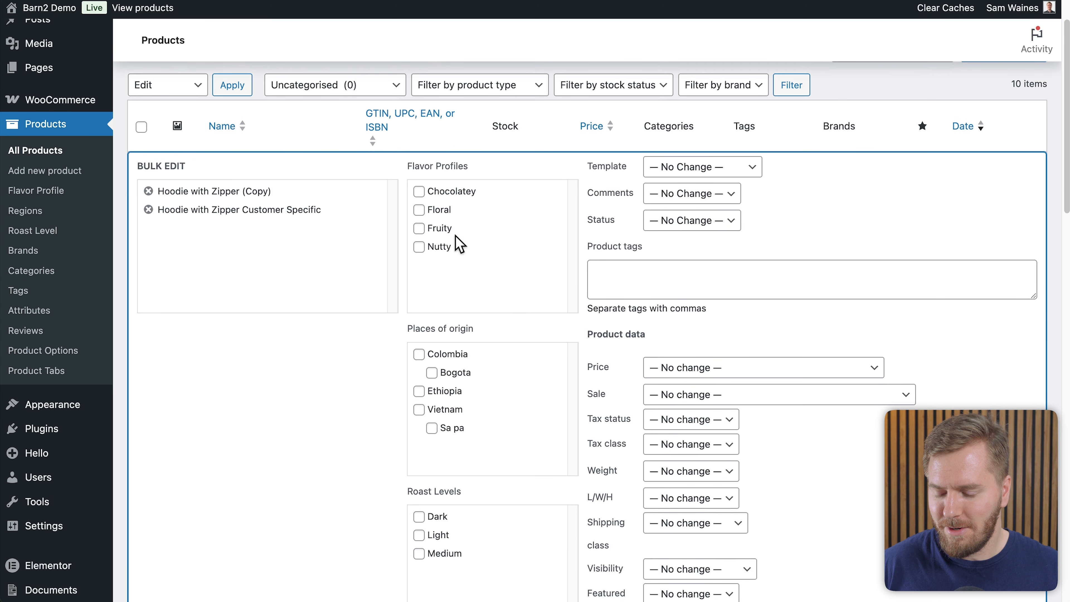
pyautogui.scroll(-15, 457, 243)
pyautogui.scroll(-15, 469, 286)
pyautogui.scroll(-4, 490, 278)
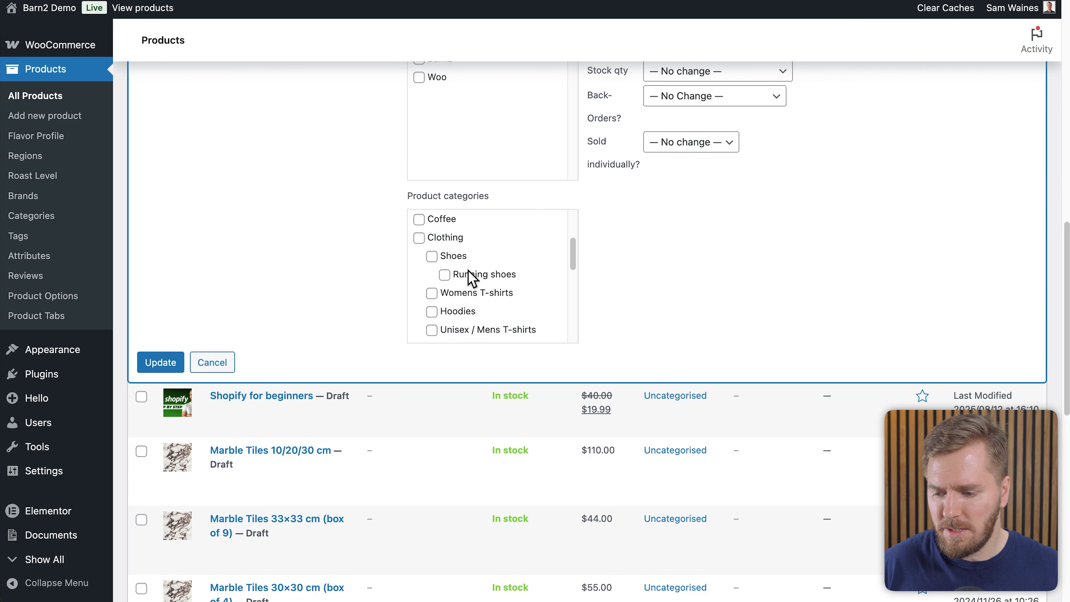
pyautogui.scroll(-2, 469, 279)
pyautogui.click(434, 250)
pyautogui.scroll(-3, 507, 283)
pyautogui.scroll(-5, 507, 283)
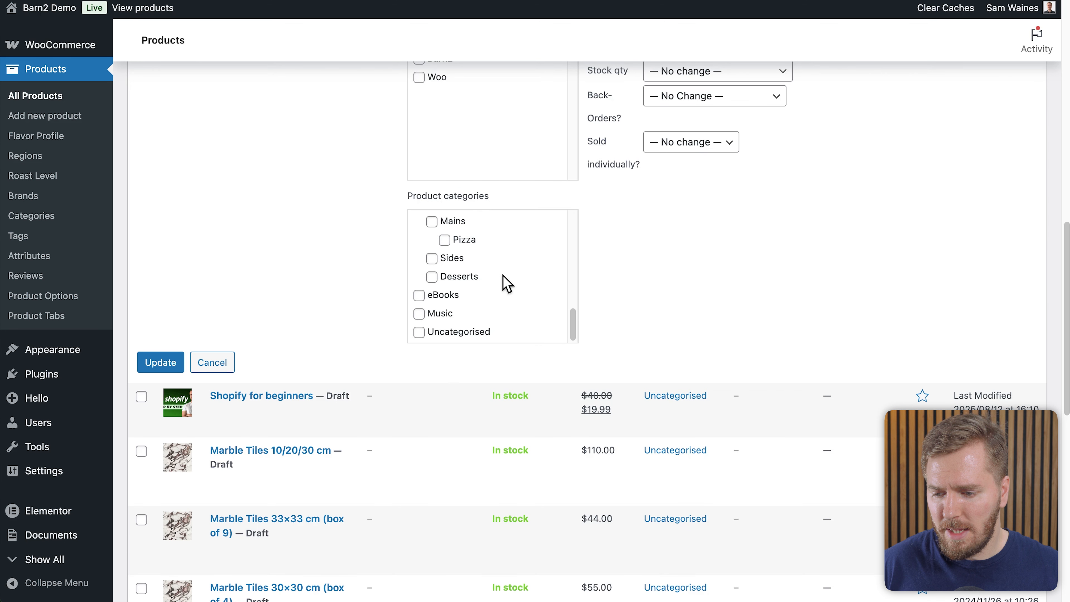
pyautogui.click(166, 350)
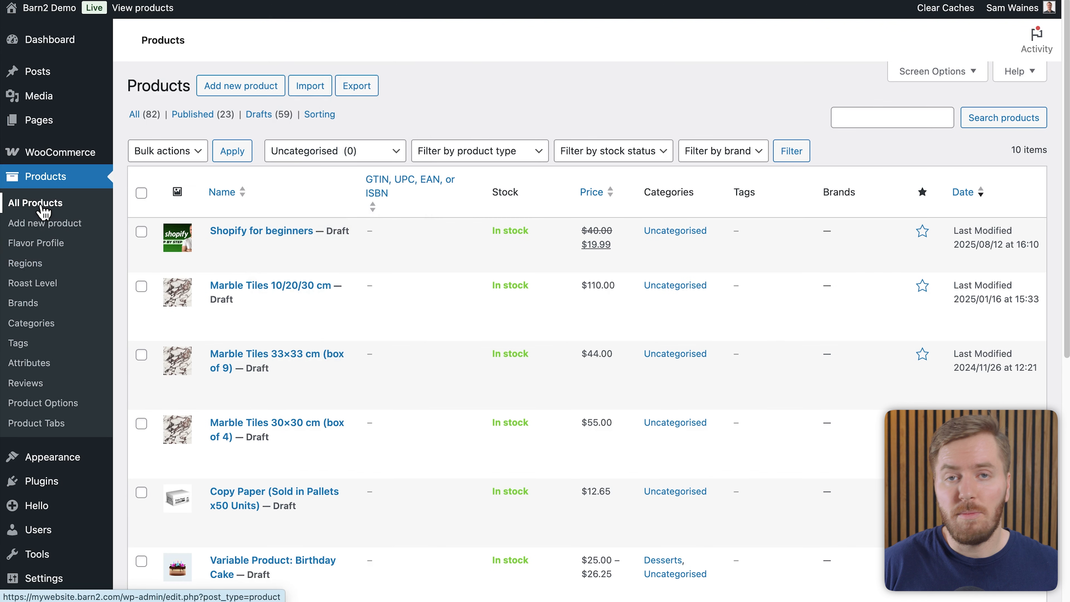
# Step: Return to the unfiltered product list and open Miko Red Viper Pro 4 Premium for editing
pyautogui.click(38, 203)
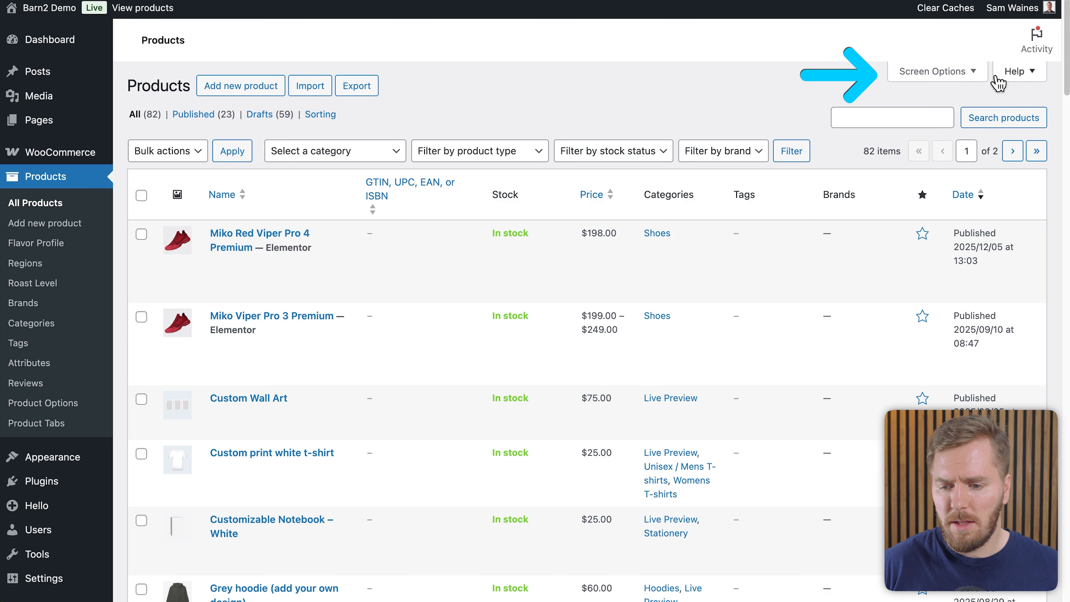
pyautogui.click(971, 78)
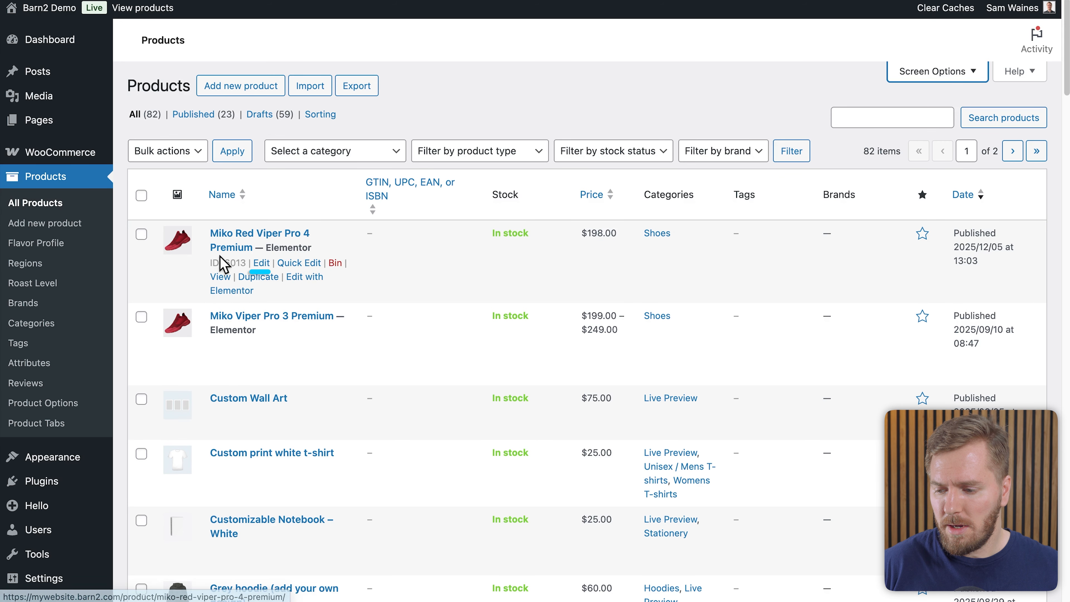
pyautogui.click(260, 265)
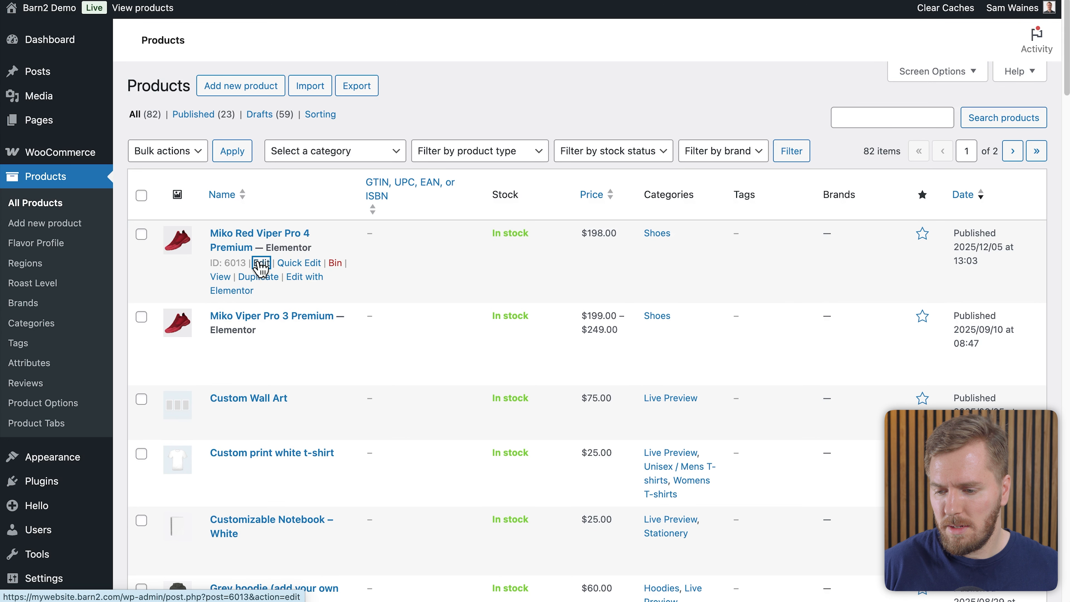
# Step: Add the Running shoes category to the Miko Red Viper Pro 4 Premium product and update it
pyautogui.scroll(-5, 396, 280)
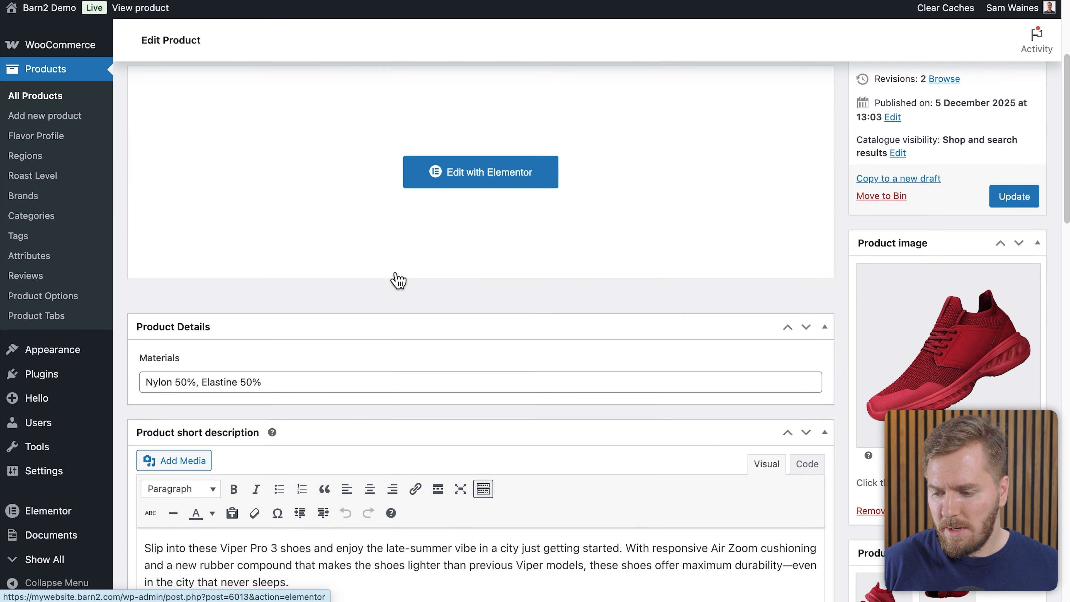
pyautogui.scroll(-10, 396, 278)
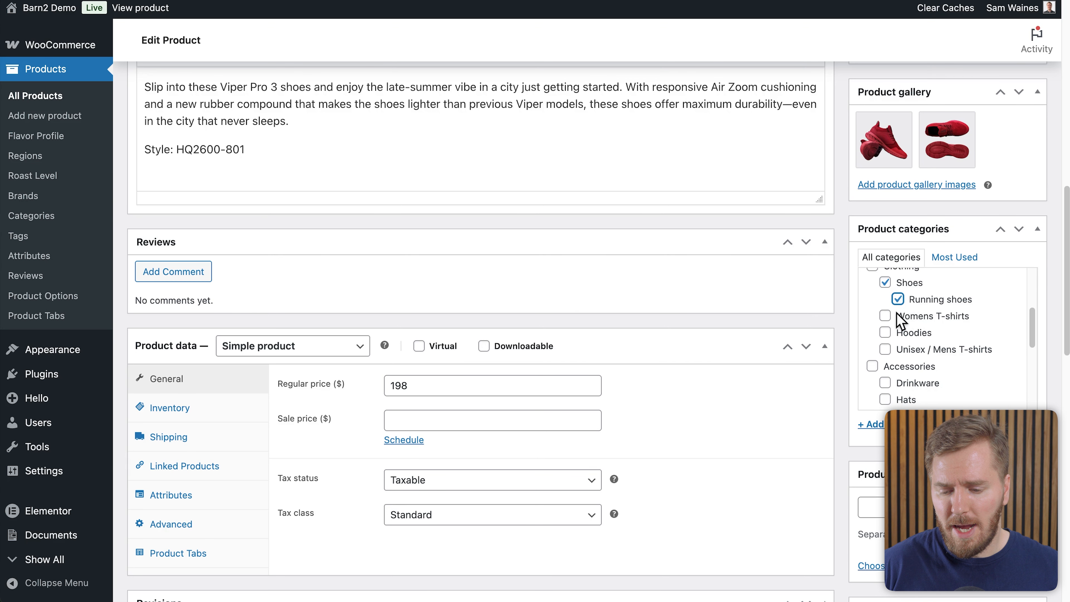
pyautogui.scroll(2, 899, 312)
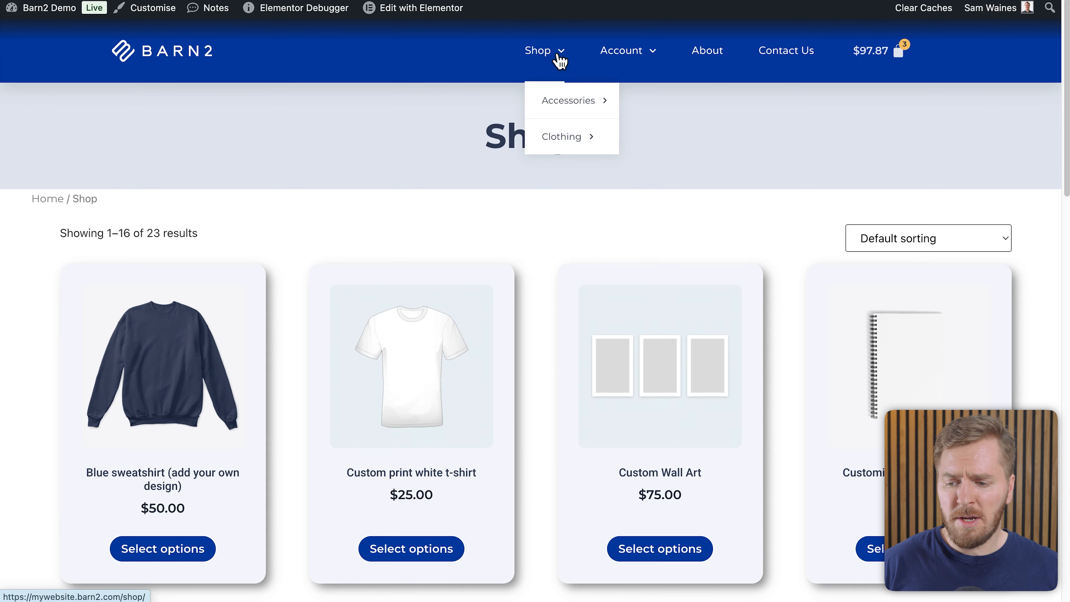
# Step: Check the product categories listed in the storefront's Shop menu
pyautogui.moveTo(581, 113)
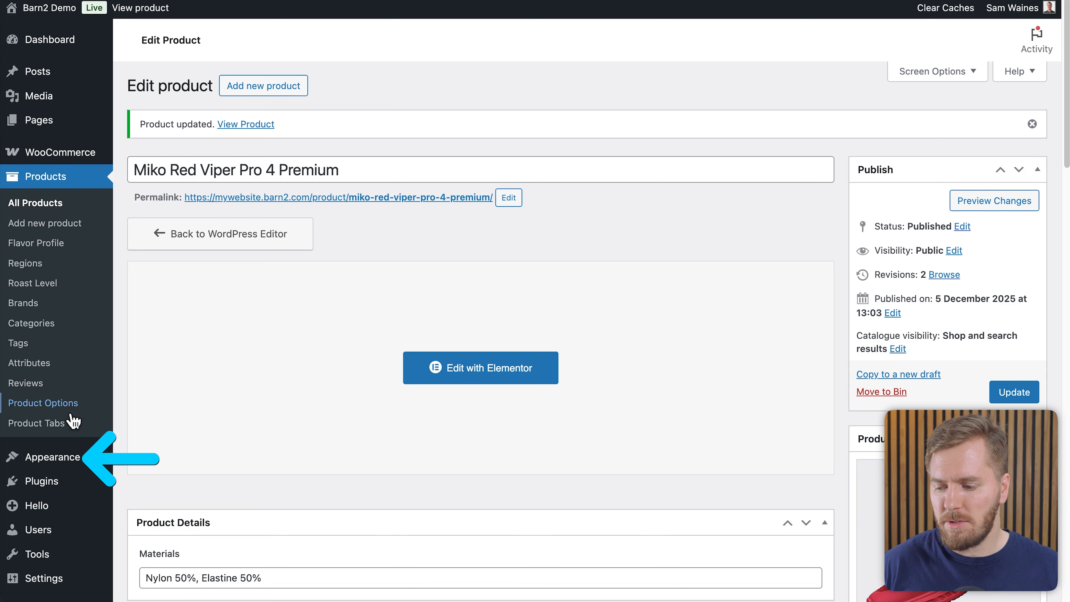
# Step: Open the Menus editor and review how the Shop categories and subcategories are nested in the Main Menu
pyautogui.moveTo(67, 459)
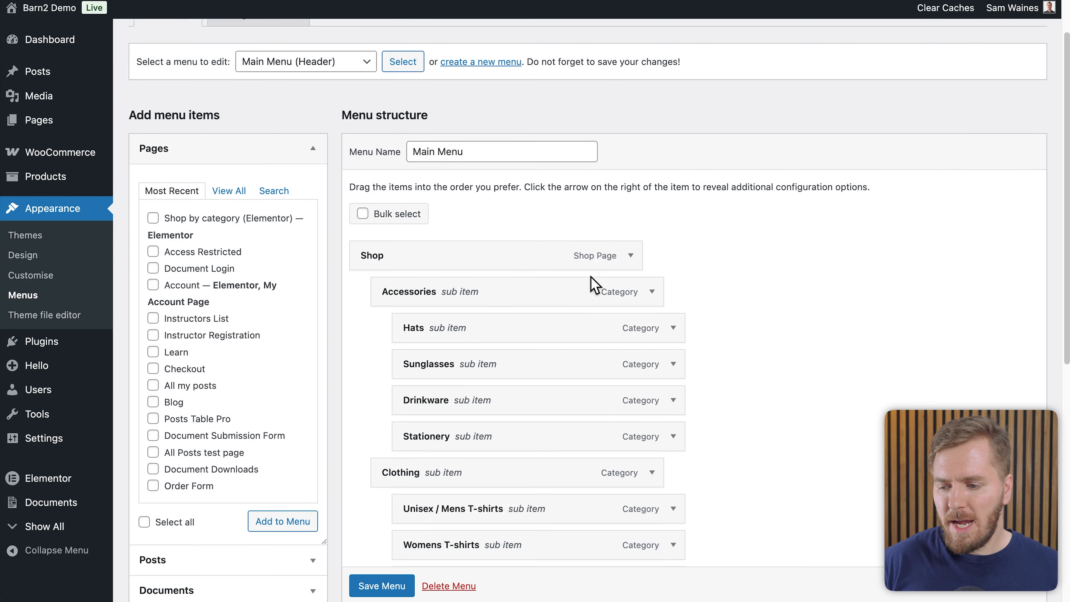
pyautogui.scroll(-4, 590, 284)
pyautogui.scroll(3, 627, 203)
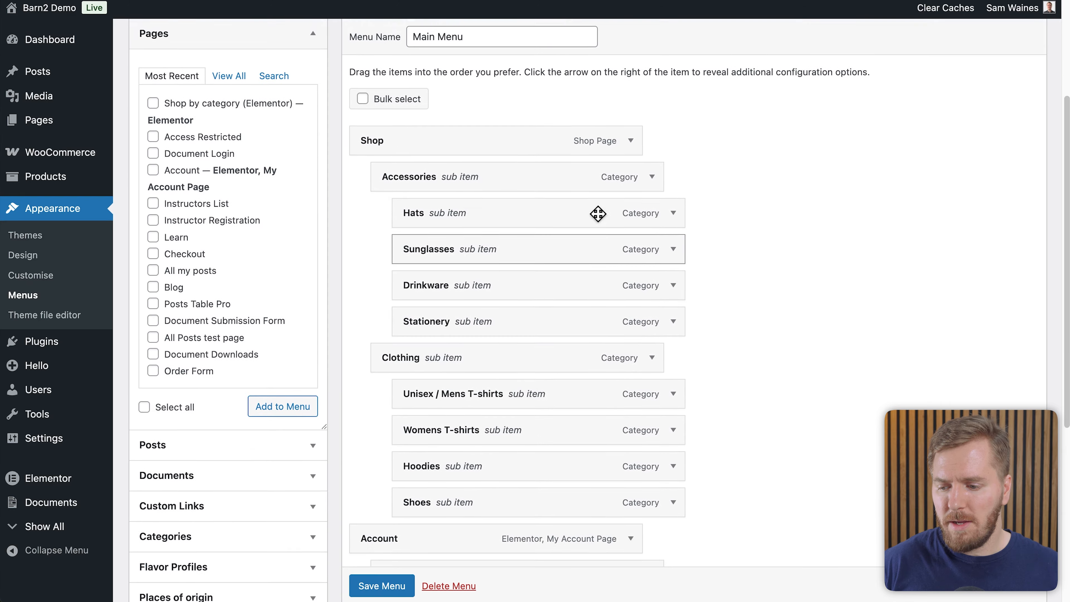
pyautogui.scroll(-4, 577, 234)
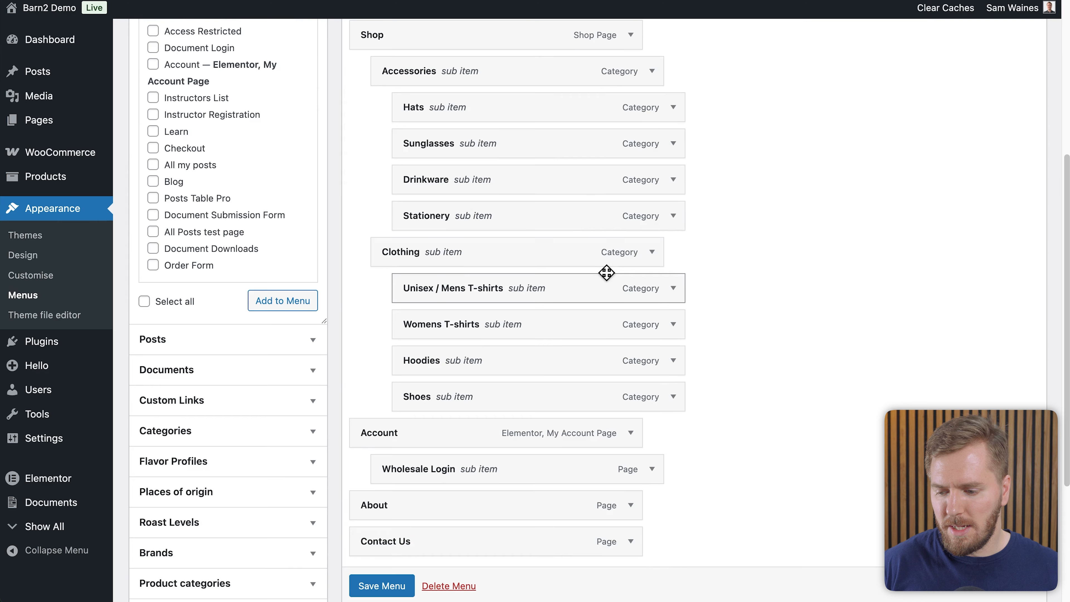
pyautogui.scroll(-3, 607, 273)
pyautogui.scroll(5, 606, 273)
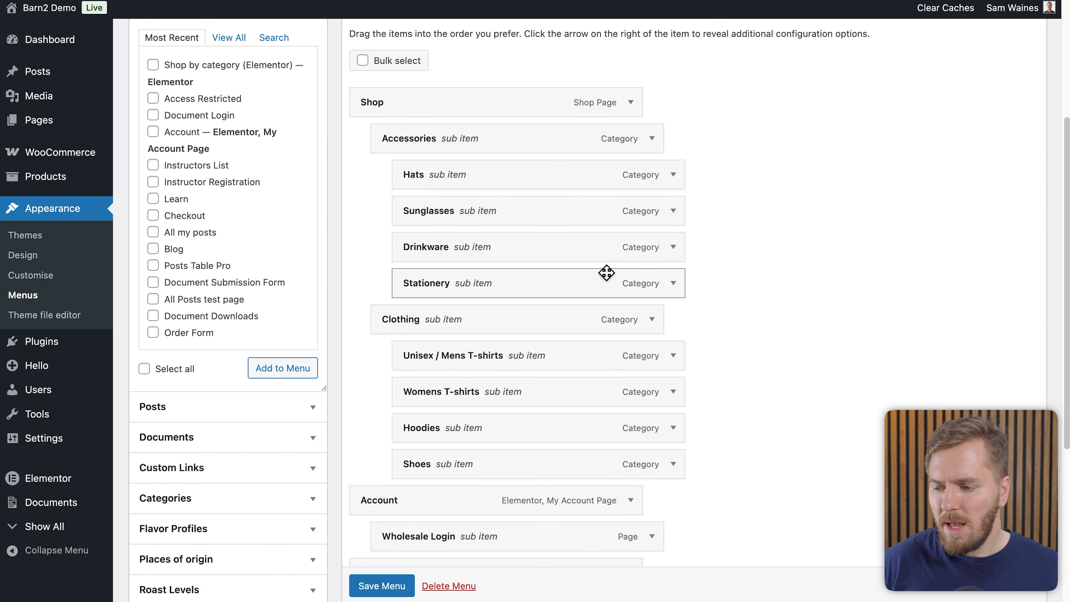
pyautogui.scroll(1, 607, 273)
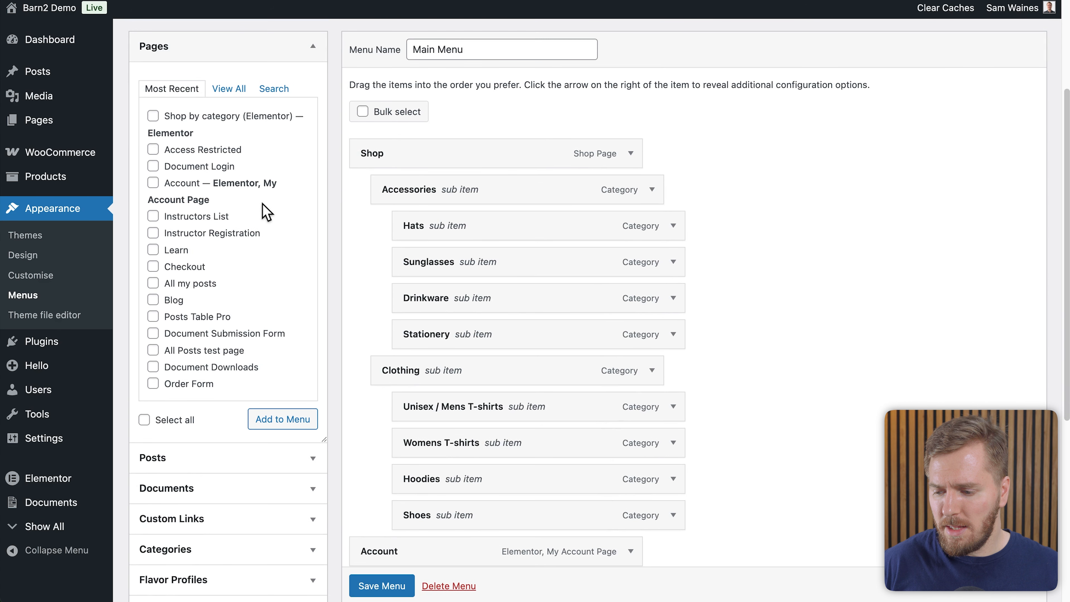
# Step: Show the full list of product categories available to add as menu items
pyautogui.scroll(-5, 264, 226)
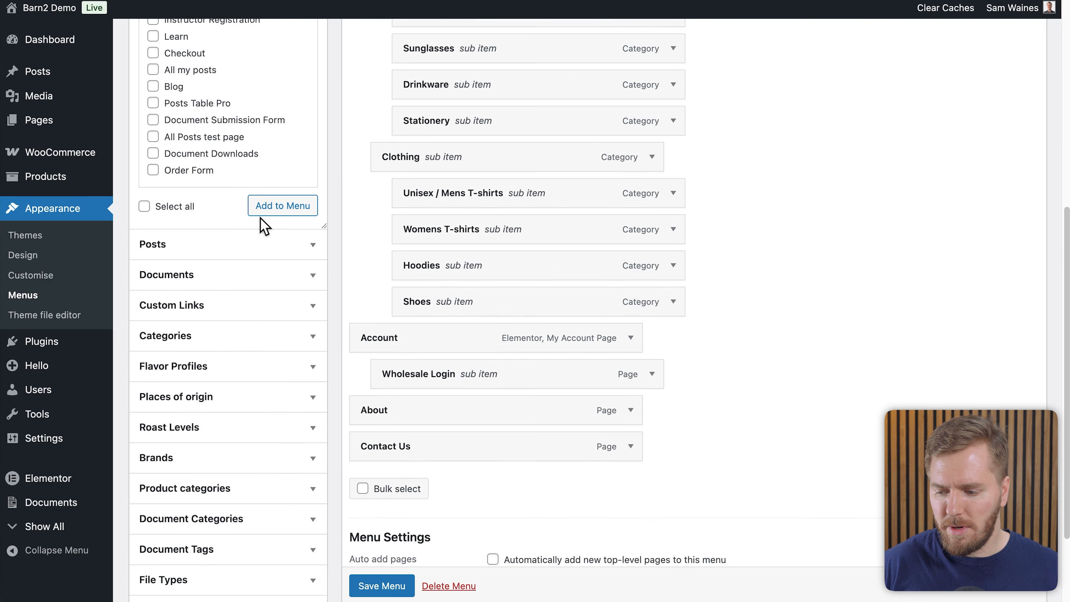
pyautogui.scroll(-1, 264, 226)
pyautogui.scroll(-2, 266, 237)
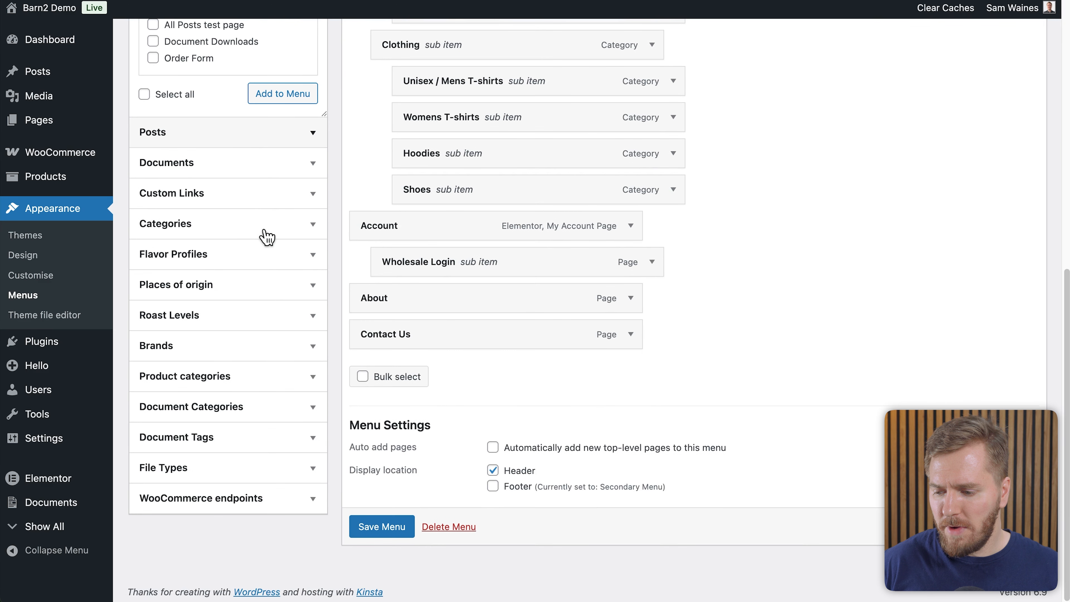
pyautogui.click(305, 385)
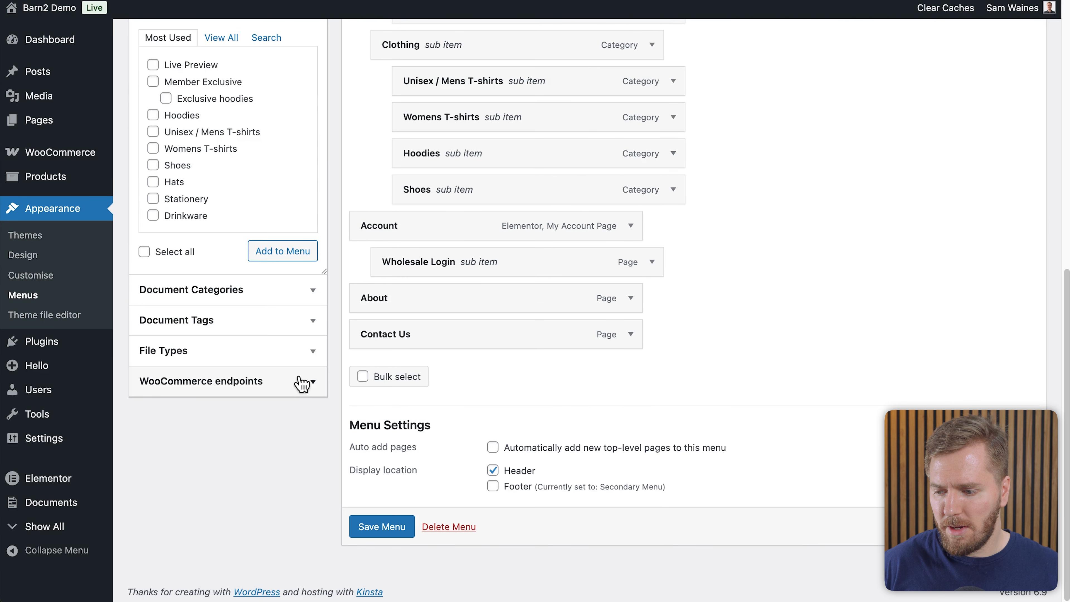
pyautogui.scroll(5, 279, 337)
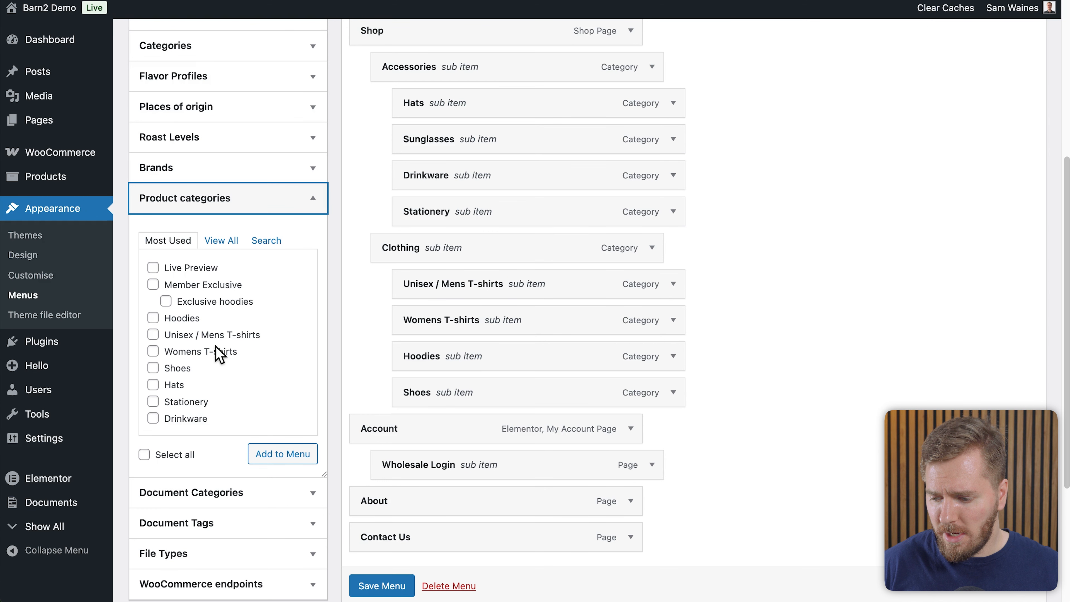
pyautogui.click(221, 240)
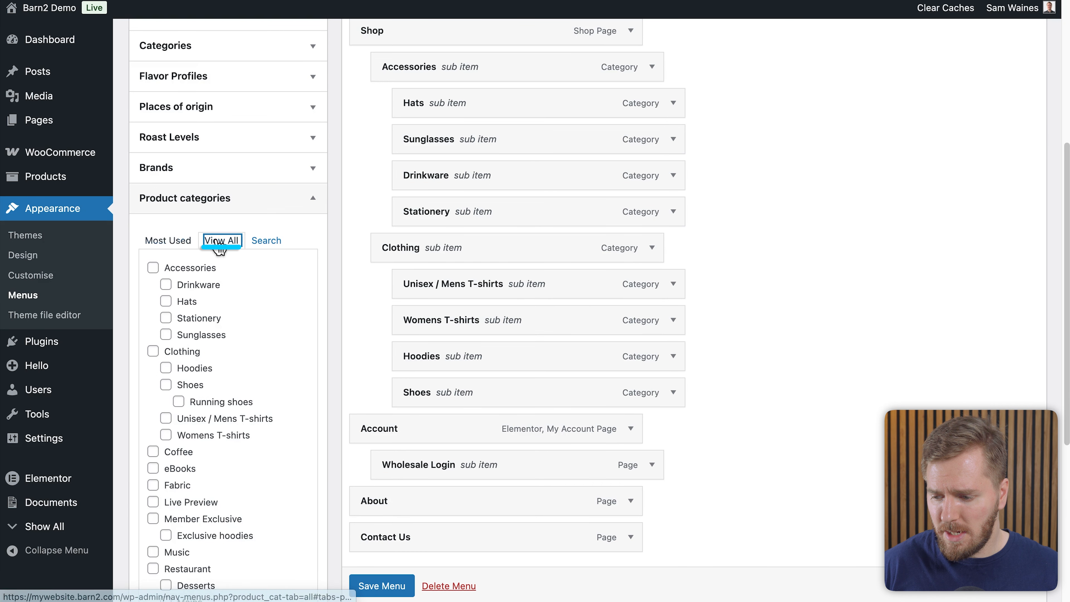
# Step: Add the Running shoes product category to the Main Menu
pyautogui.scroll(-1, 250, 337)
pyautogui.scroll(-1, 250, 337)
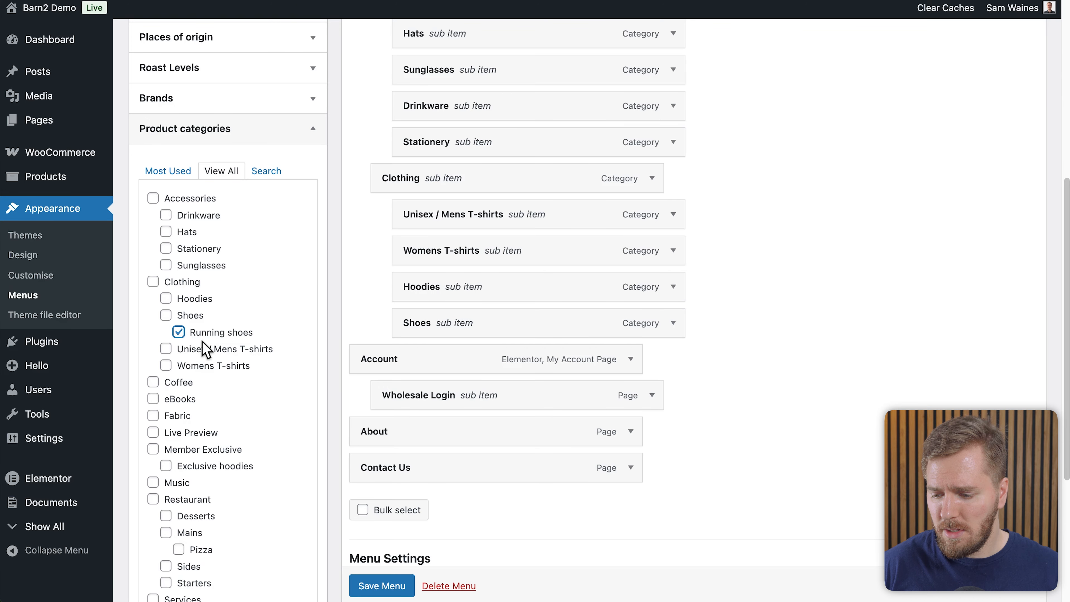
pyautogui.scroll(-2, 206, 348)
pyautogui.scroll(-2, 244, 325)
pyautogui.scroll(4, 244, 325)
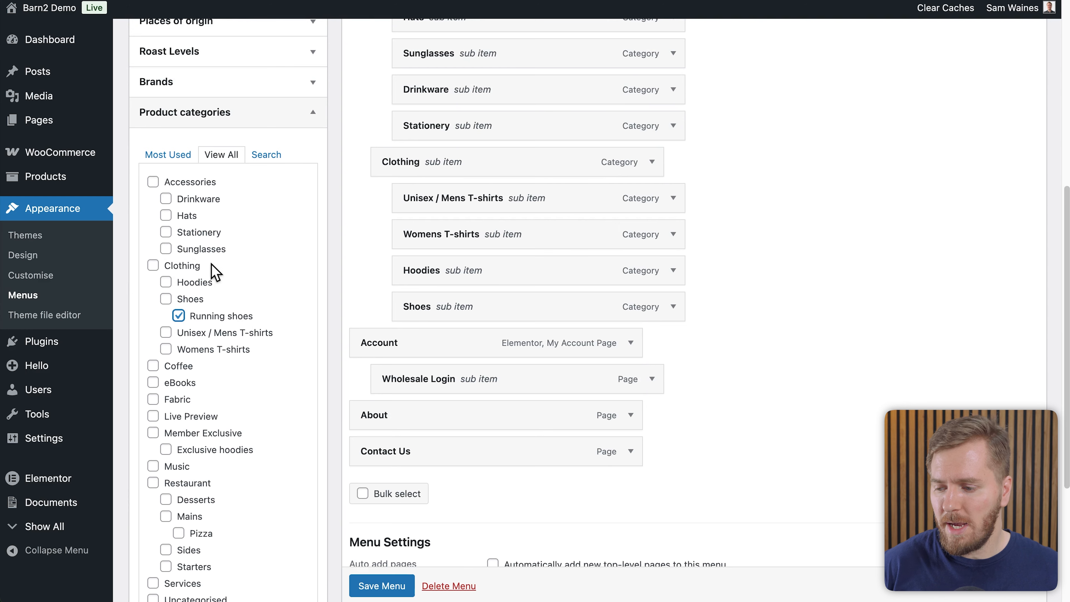
pyautogui.scroll(-7, 190, 307)
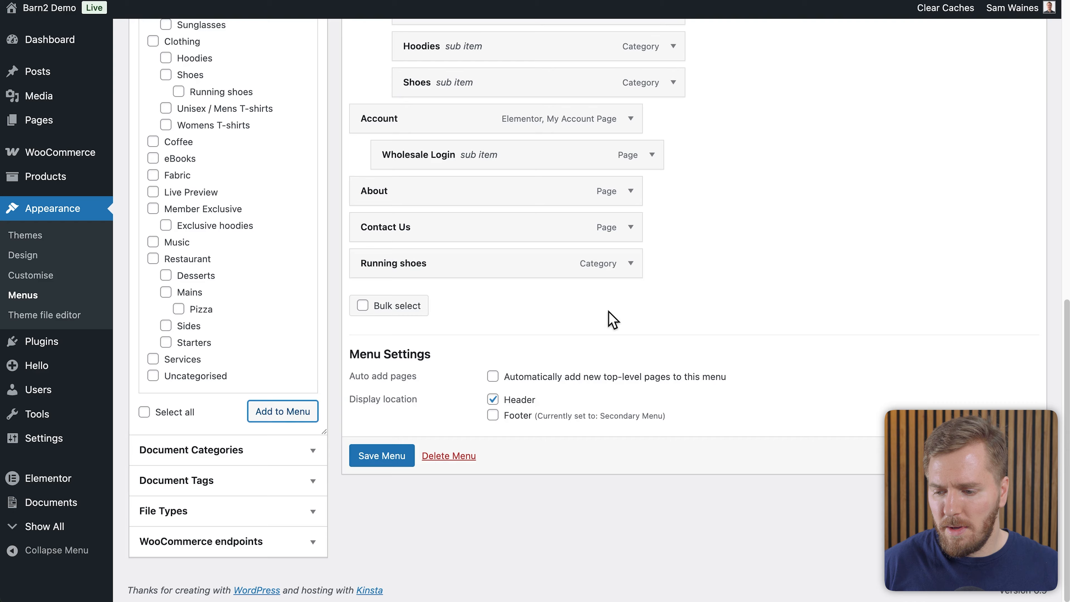
# Step: Nest the Running shoes menu item as a sub item directly under Shoes and save the menu
pyautogui.scroll(1, 560, 327)
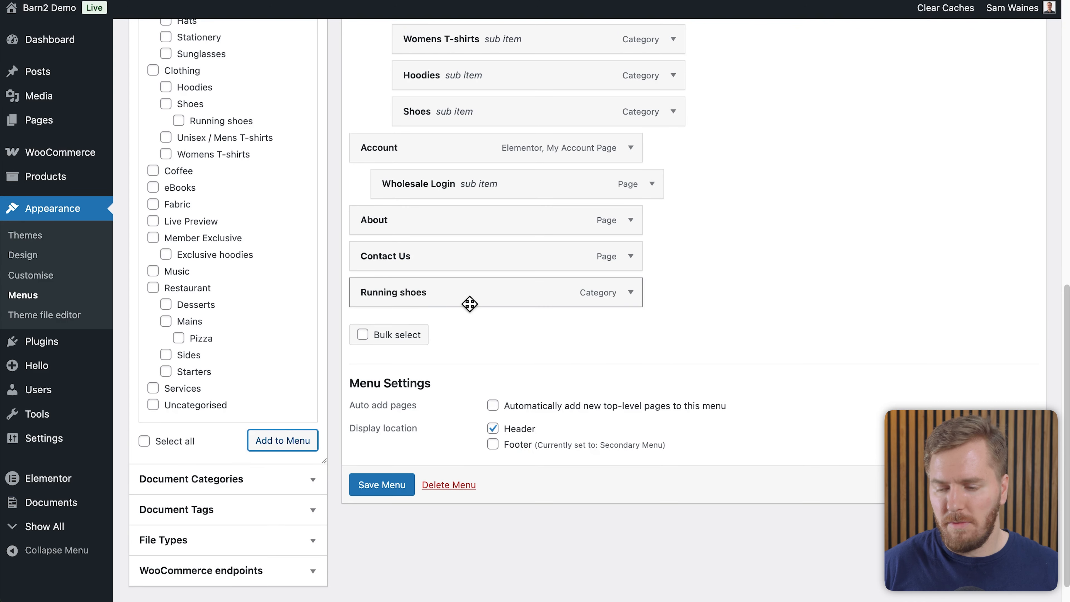
pyautogui.scroll(3, 528, 300)
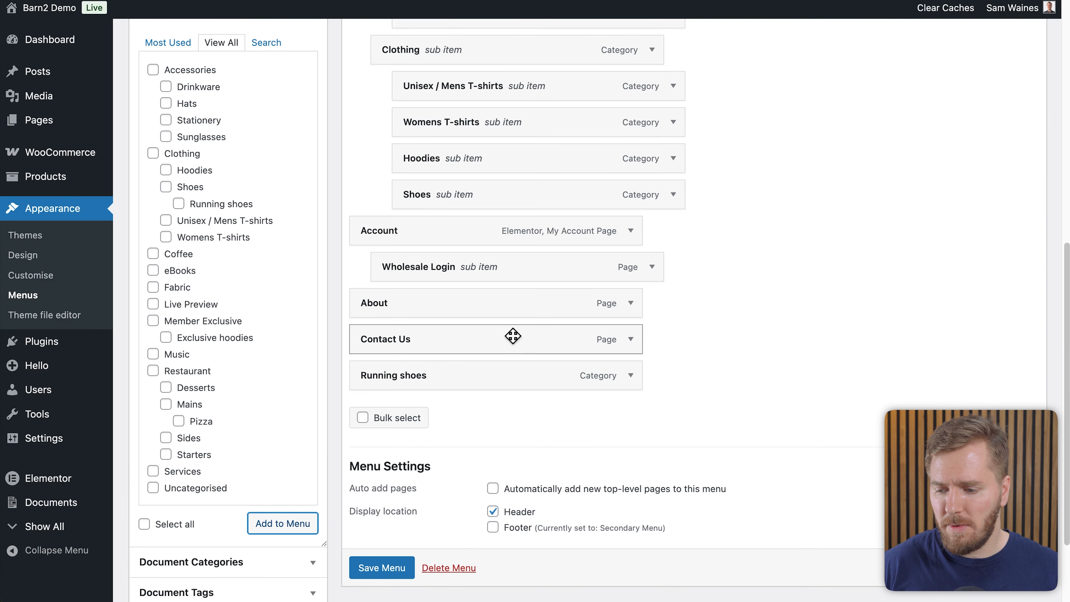
pyautogui.moveTo(430, 381); pyautogui.dragTo(490, 237)
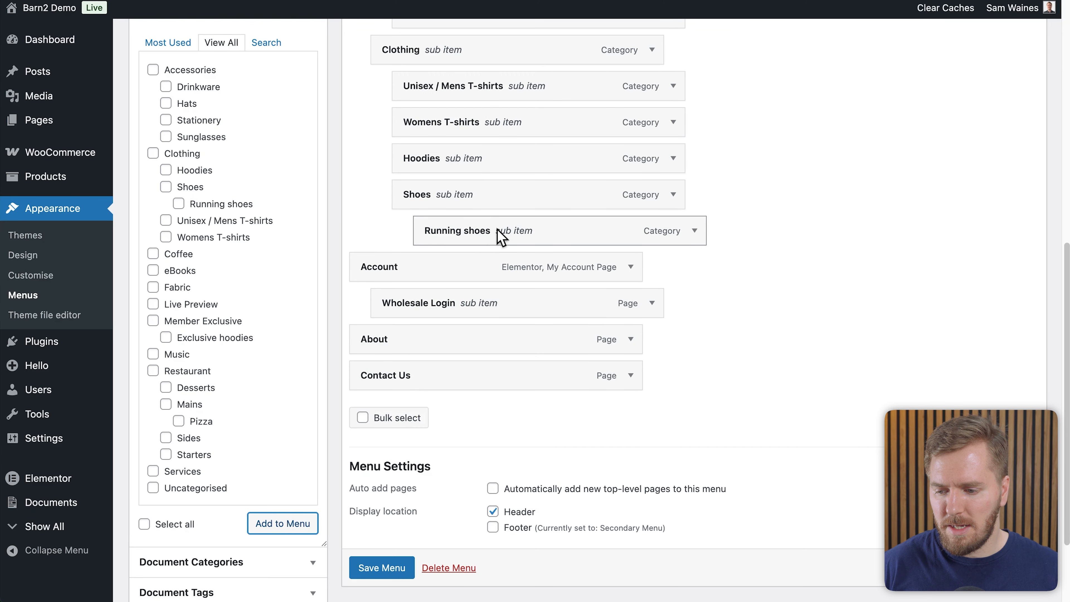
pyautogui.scroll(2, 467, 203)
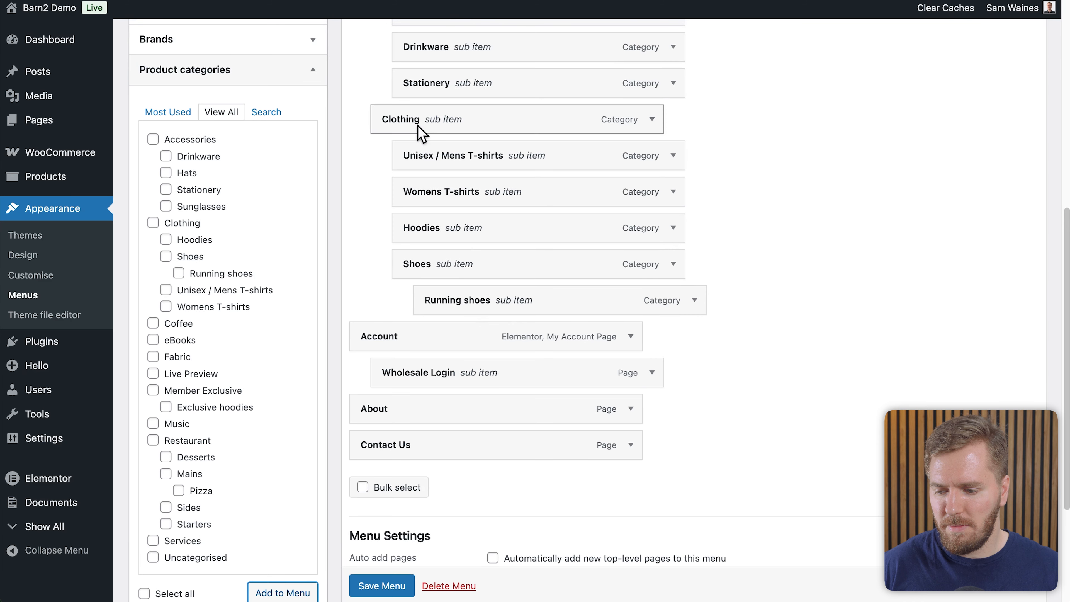
pyautogui.scroll(6, 472, 202)
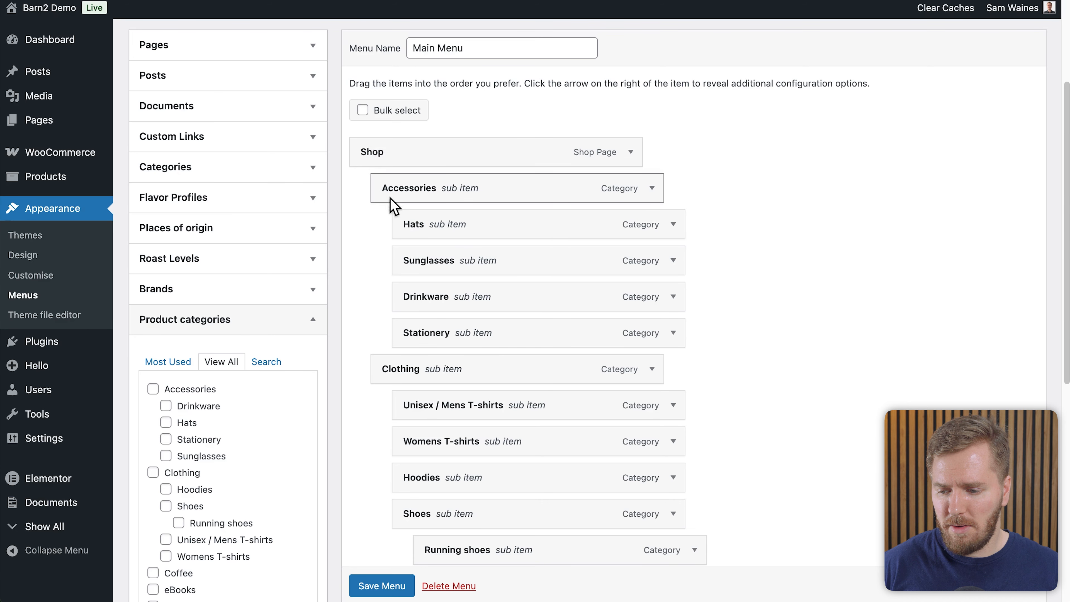
pyautogui.scroll(-8, 581, 337)
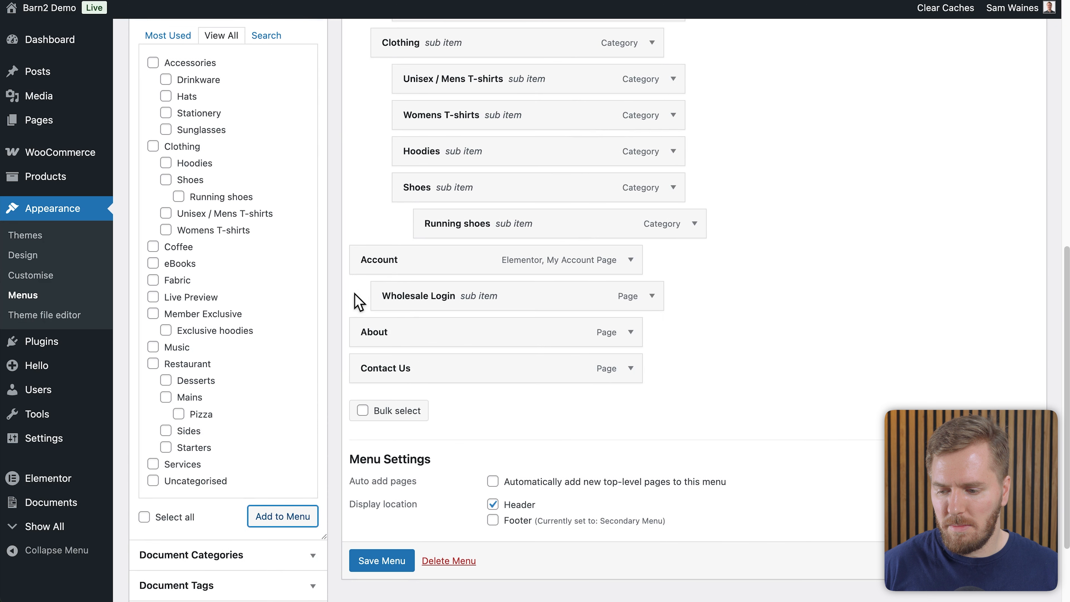
pyautogui.scroll(-3, 564, 375)
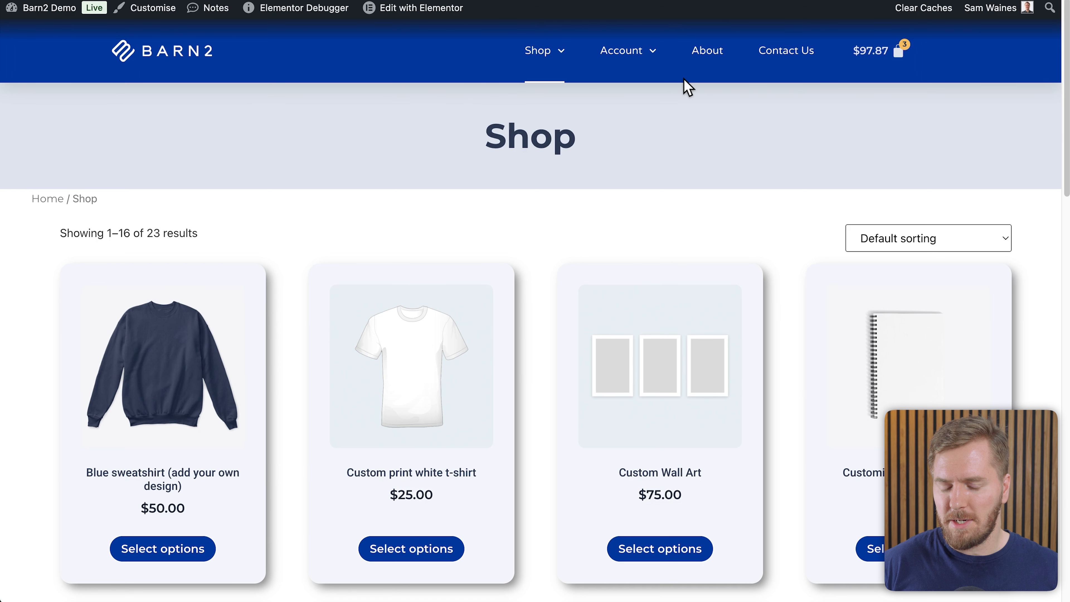
# Step: Check the Shoes entry under Clothing in the storefront's Shop menu for its subcategories
pyautogui.moveTo(566, 89)
pyautogui.moveTo(565, 136)
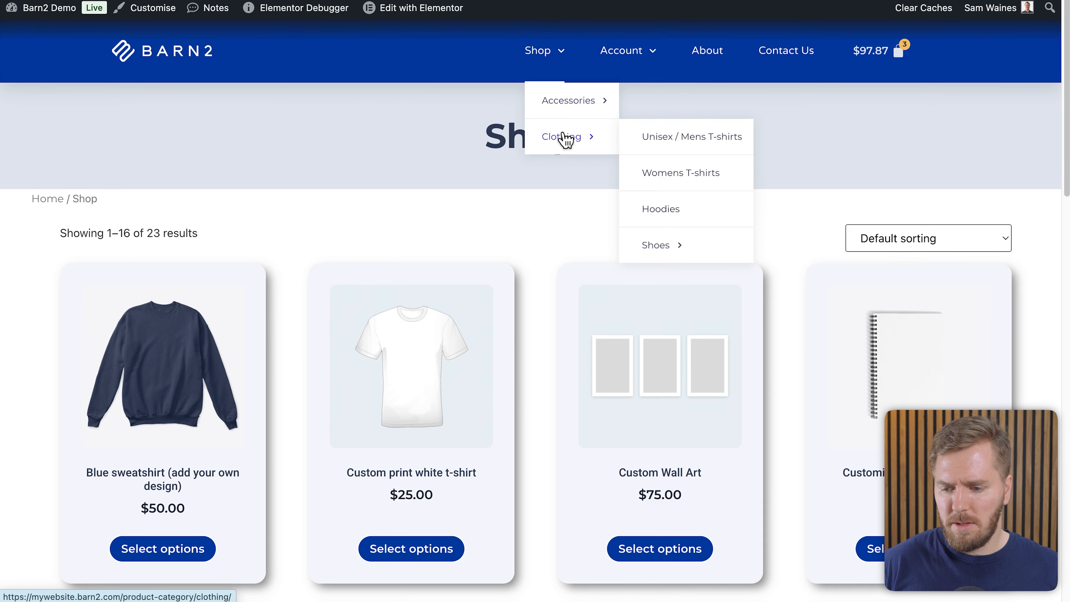
pyautogui.moveTo(669, 250)
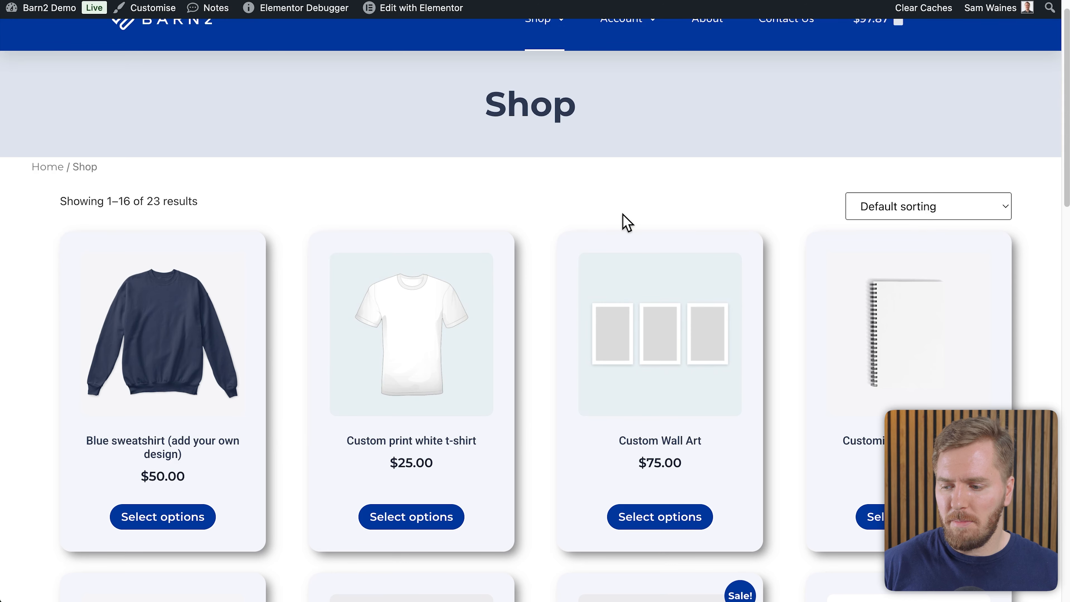
# Step: Look through the products displayed on the storefront's Shop page
pyautogui.scroll(-4, 622, 220)
pyautogui.scroll(-3, 723, 258)
pyautogui.scroll(-20, 730, 262)
pyautogui.scroll(20, 729, 261)
pyautogui.scroll(-1, 731, 263)
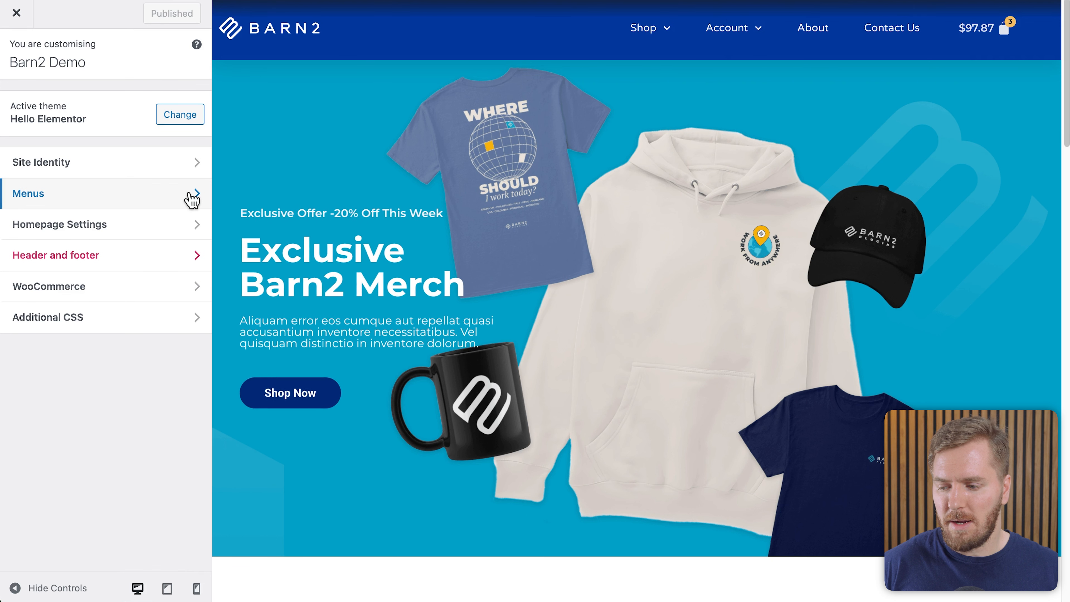
# Step: Open the WooCommerce Product Catalogue settings in the customiser and set the Shop page display to Show categories
pyautogui.click(108, 295)
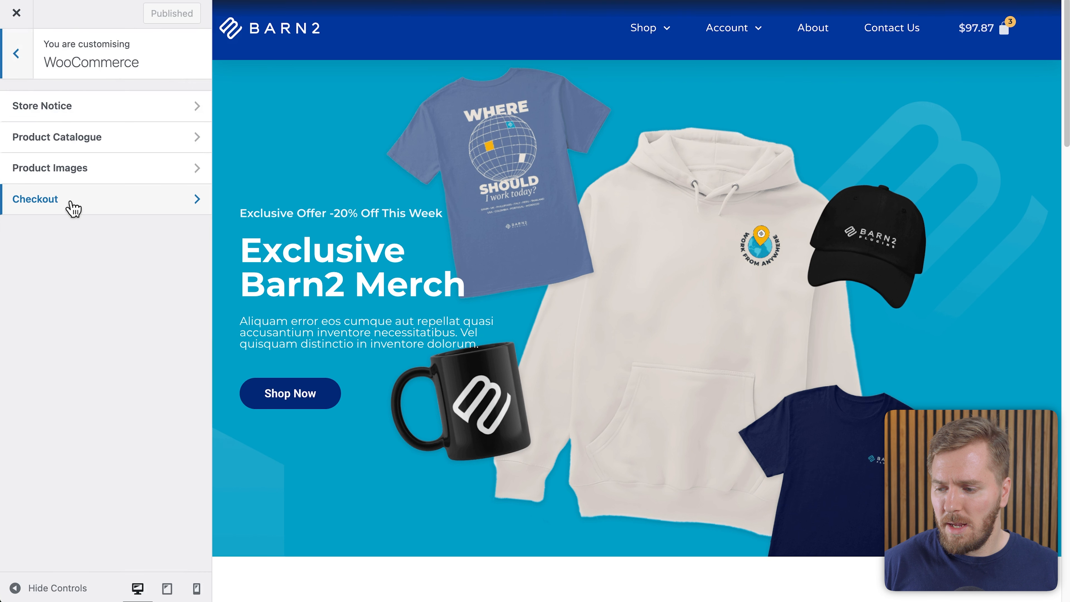
pyautogui.click(112, 144)
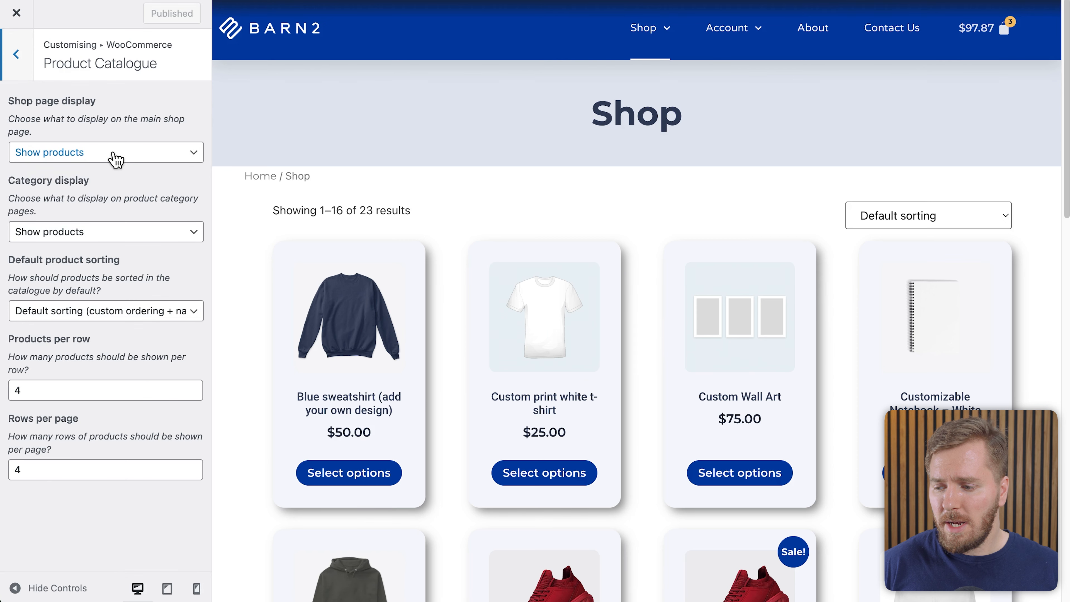
pyautogui.click(114, 157)
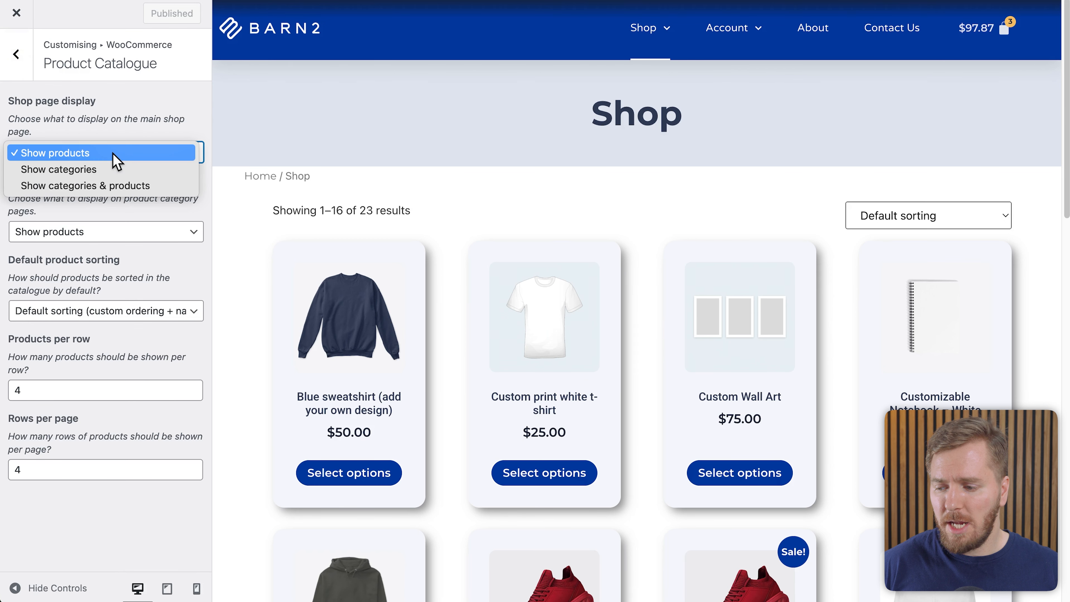
pyautogui.click(59, 169)
# Step: Set the Shop page display to Show categories & products and review the shop page preview
pyautogui.click(159, 165)
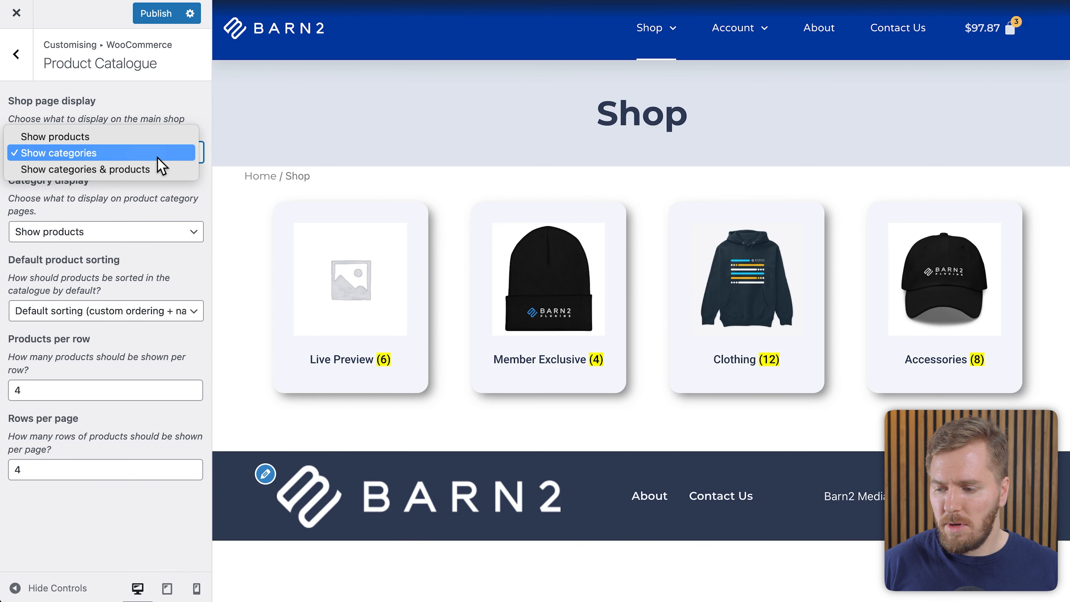
pyautogui.click(101, 169)
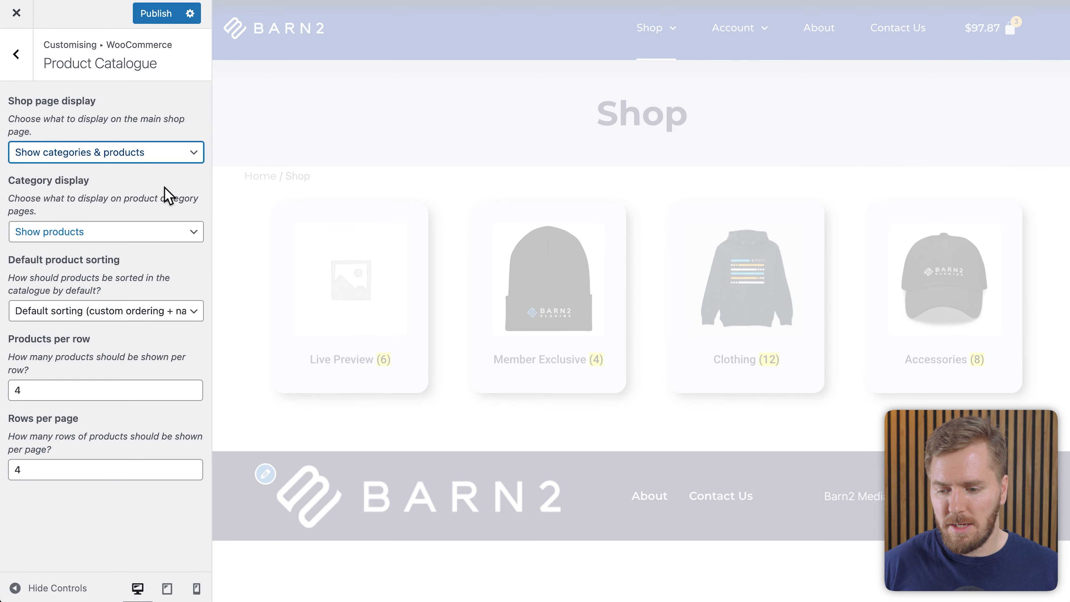
pyautogui.scroll(-10, 540, 341)
pyautogui.scroll(10, 542, 339)
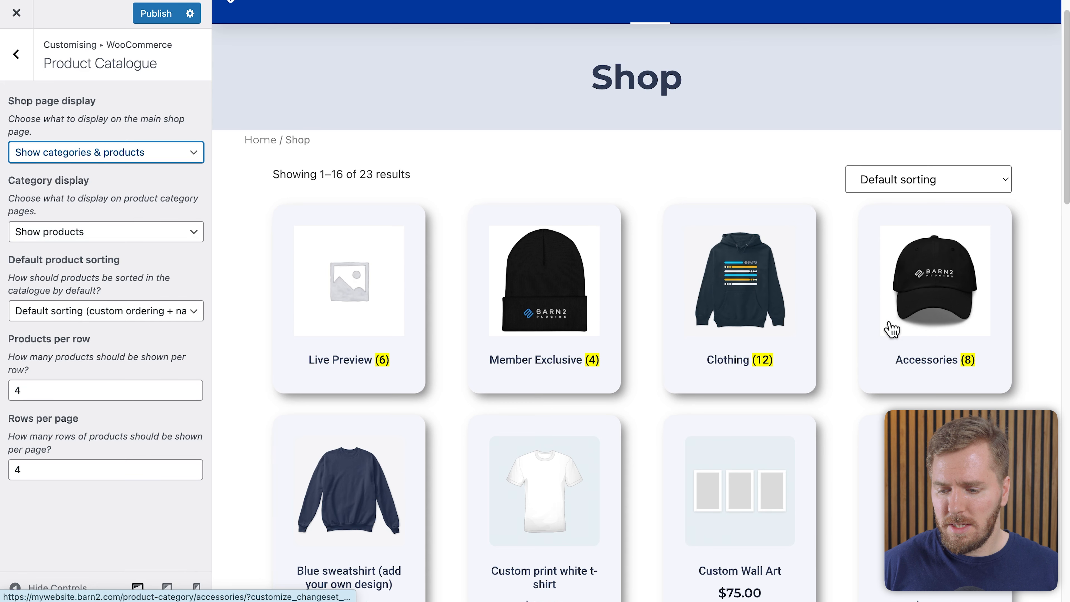
pyautogui.scroll(-10, 647, 346)
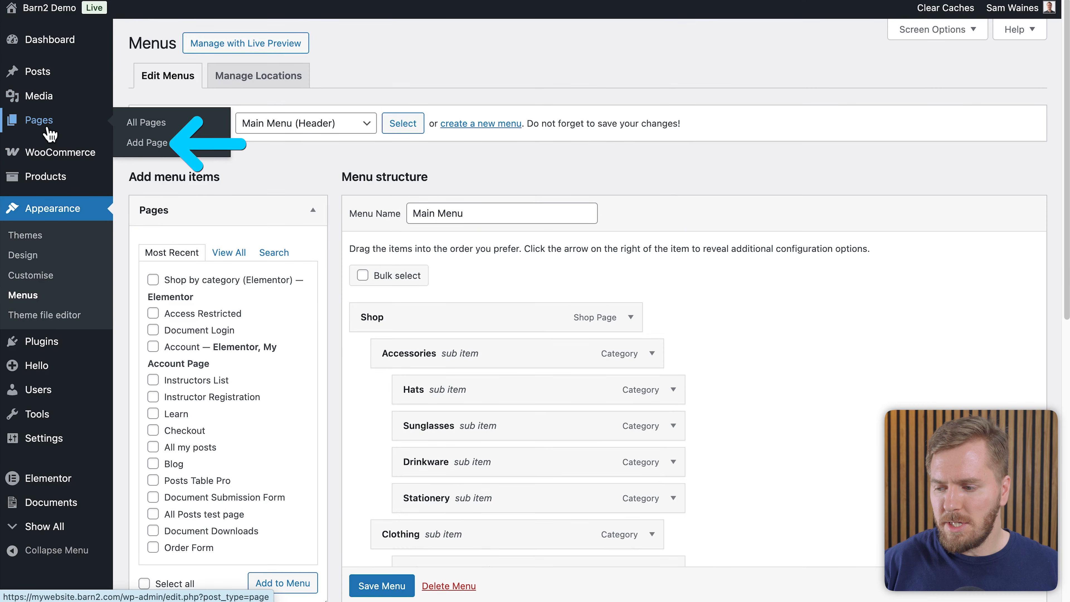
# Step: Open the list of all site pages in the WordPress admin
pyautogui.click(42, 122)
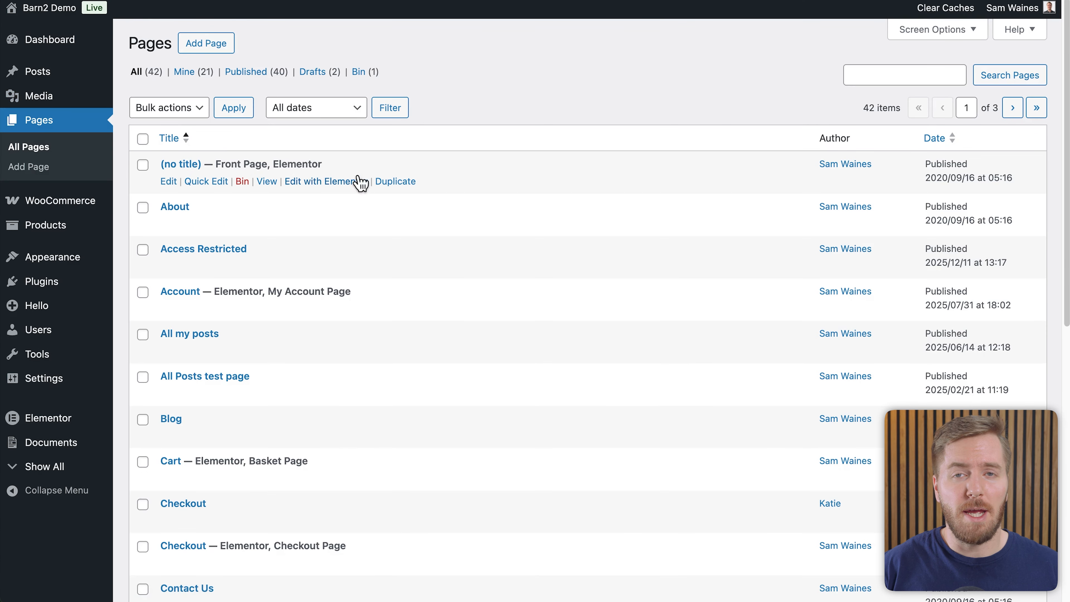